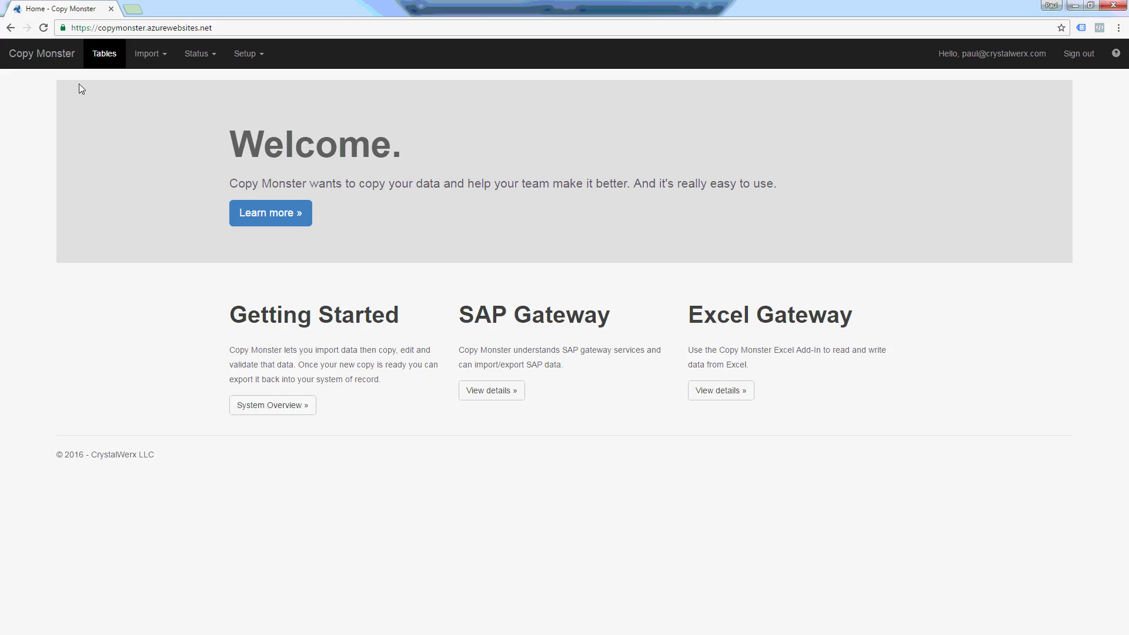
- Enable Excel access for the first team member, enter a new account password for that member, and save the record
click(262, 51)
click(271, 139)
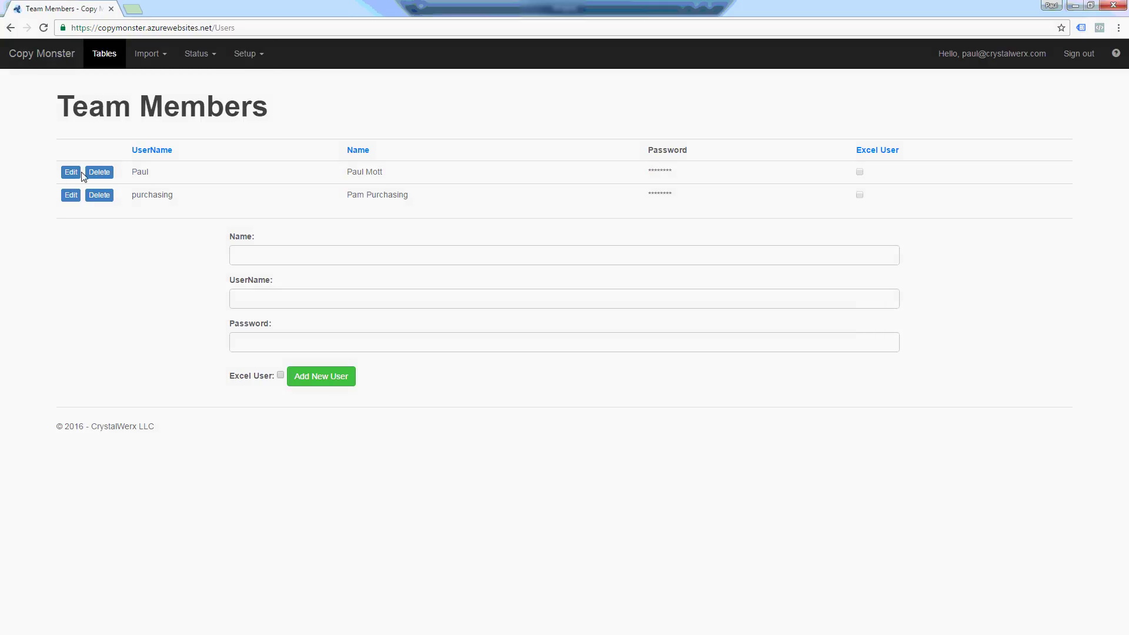
click(78, 173)
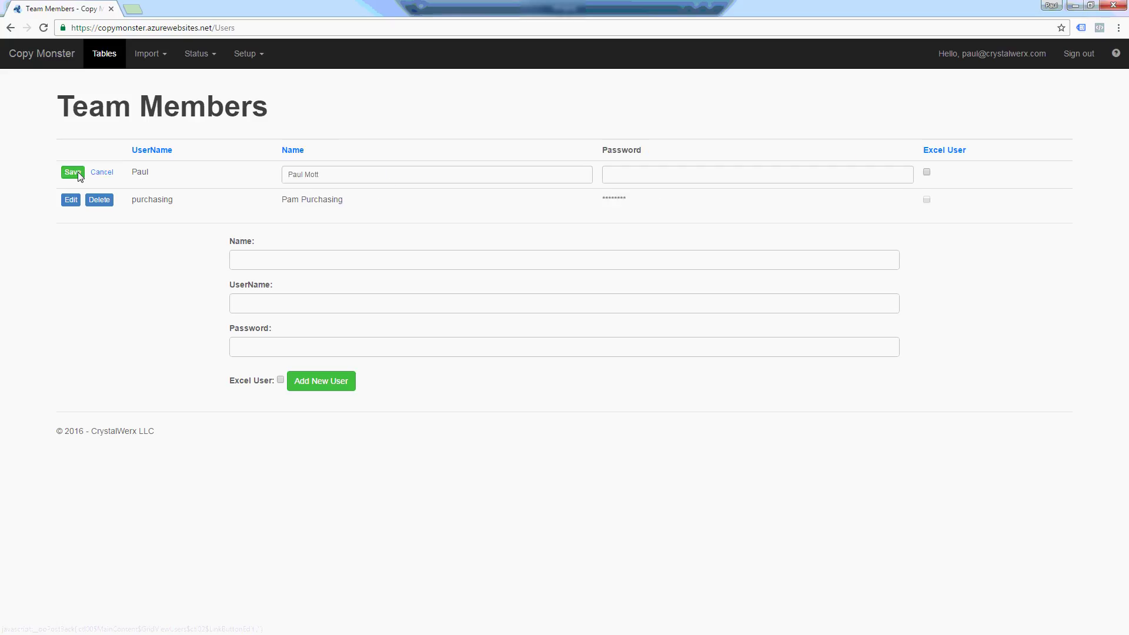
click(928, 173)
click(775, 180)
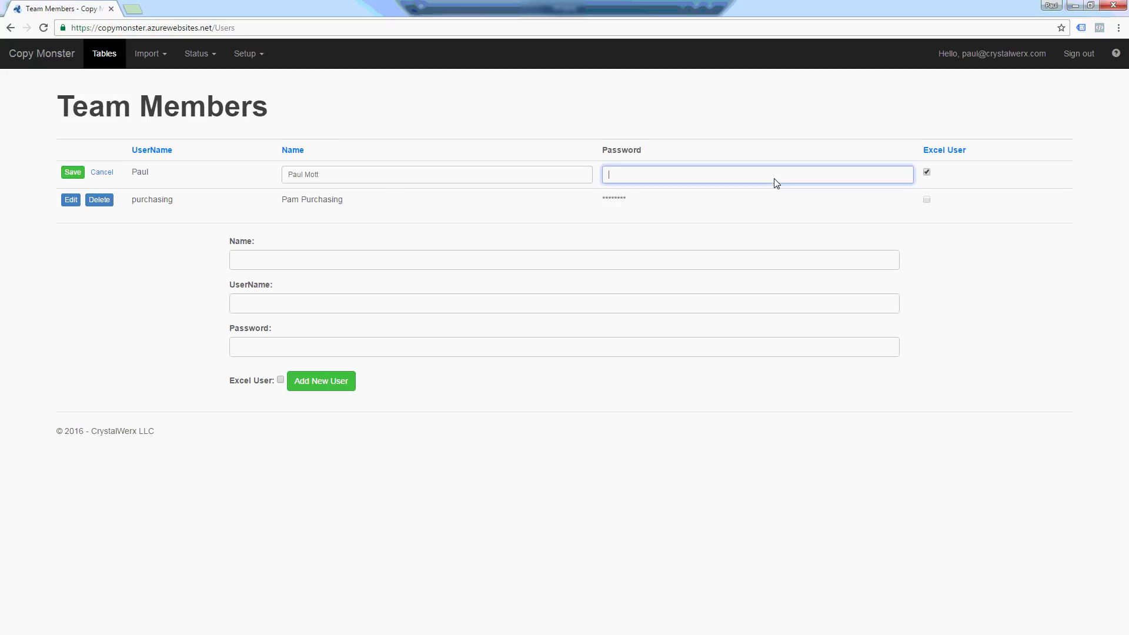
text(••••••)
click(73, 173)
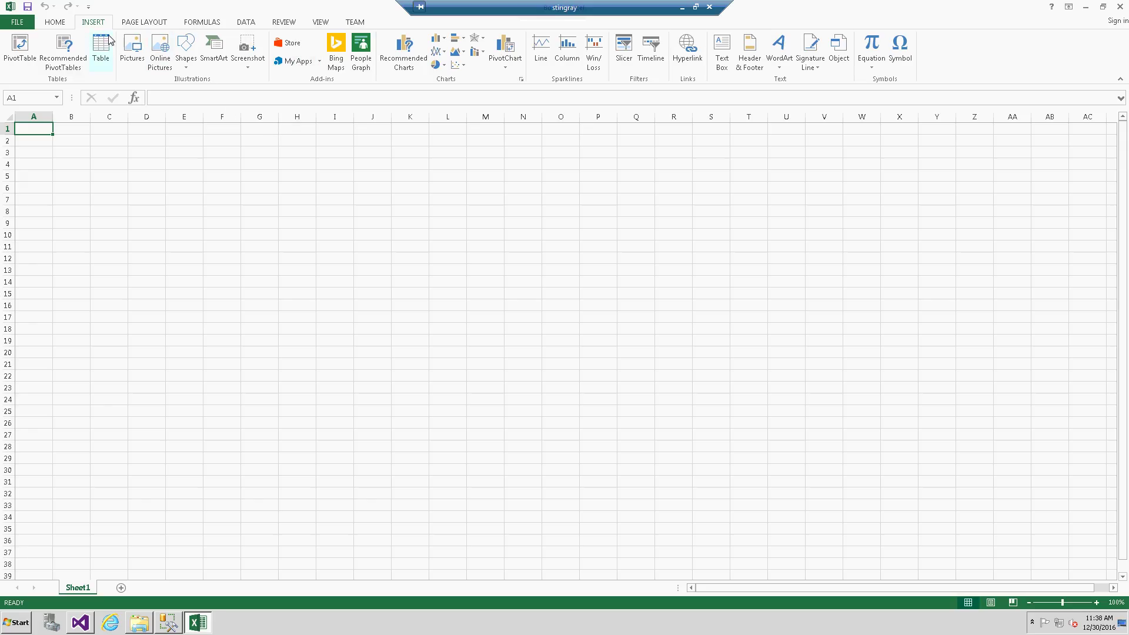
- Switch to Excel, launch the Copy Monster add-in, and sign in with the account's user name and password
click(319, 61)
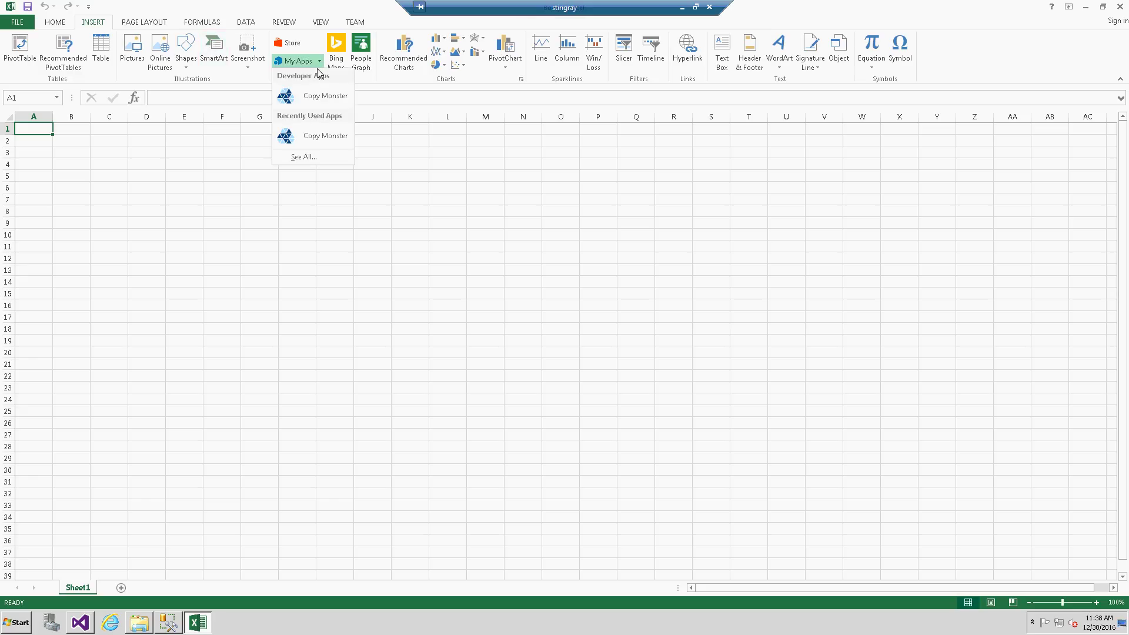
click(326, 139)
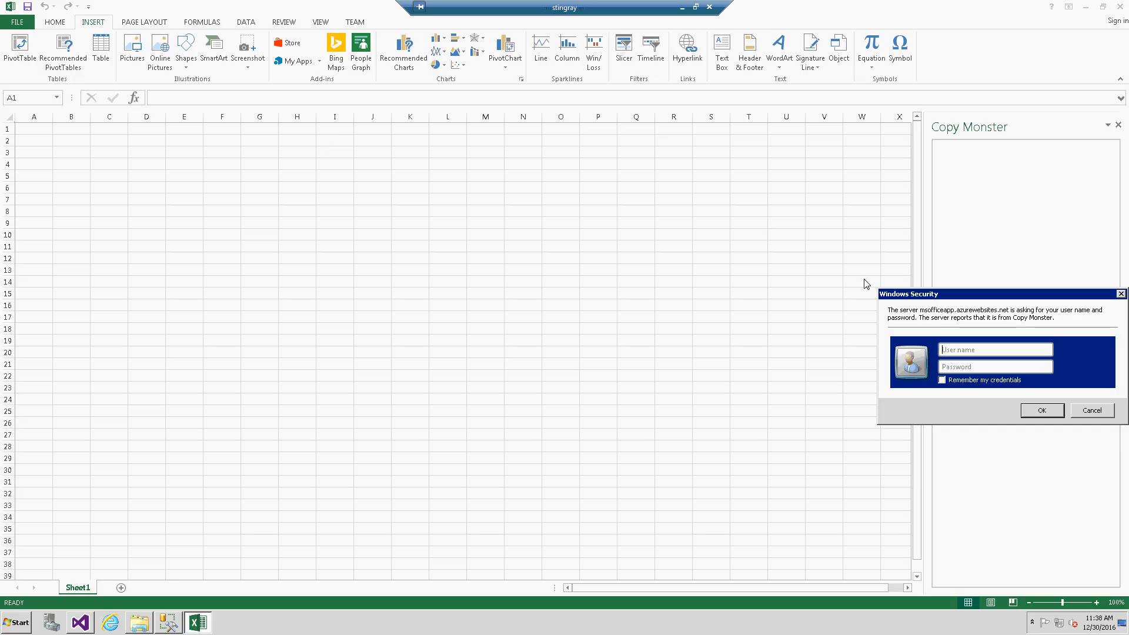
click(975, 355)
text(paul)
key(Tab)
text(*******)
click(1036, 411)
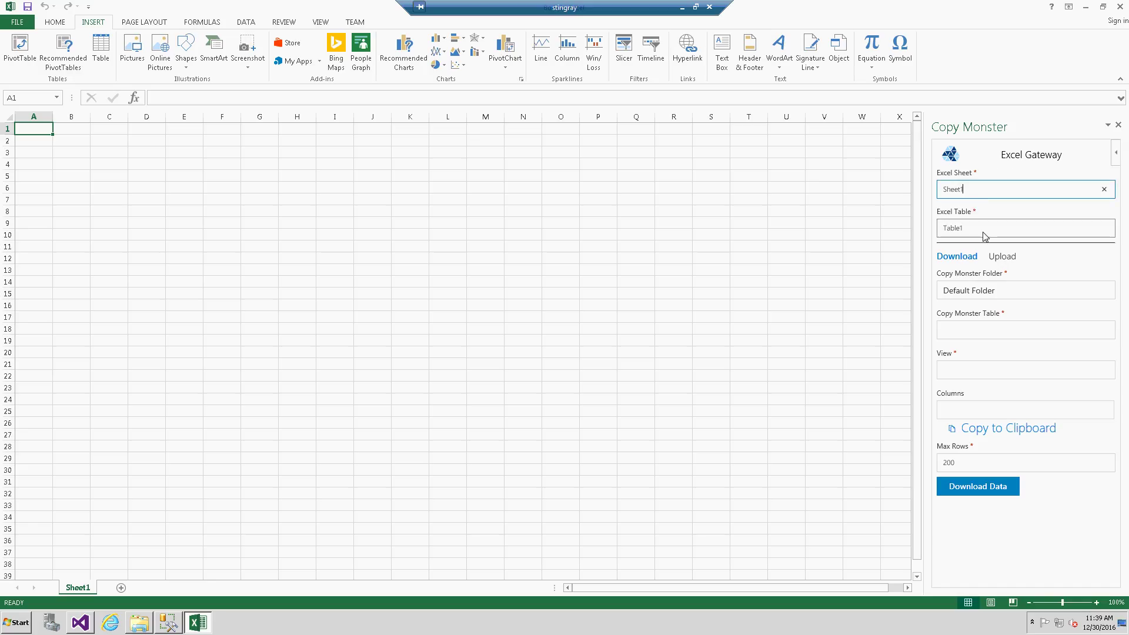
- Configure the download source as the SAP Products folder, SAP Products table and Purchasing view
click(1014, 226)
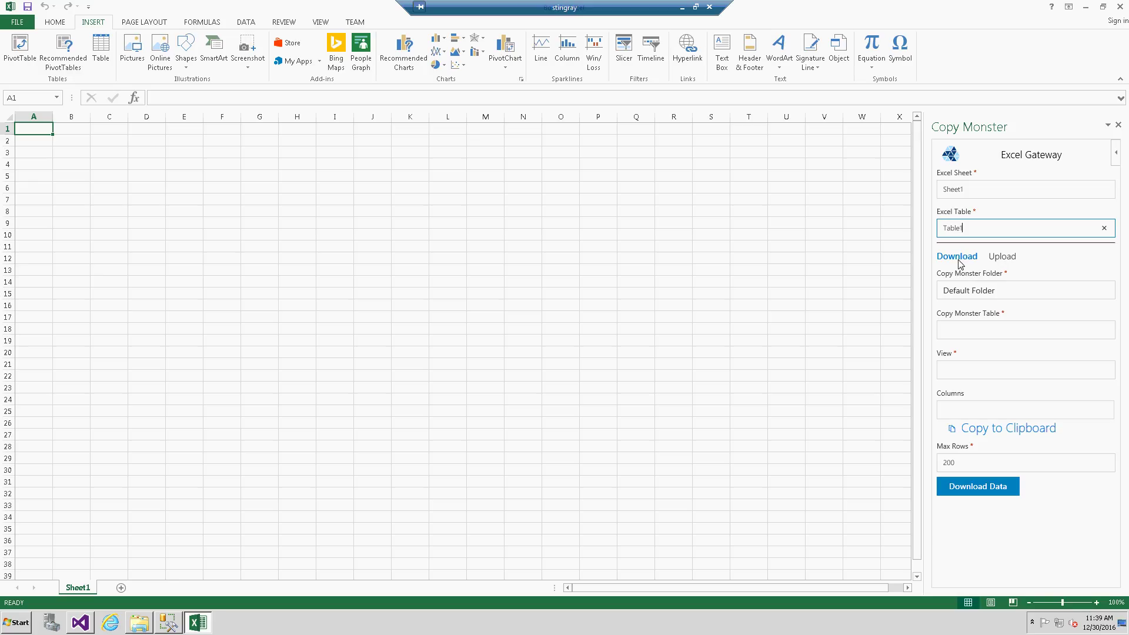
click(1010, 262)
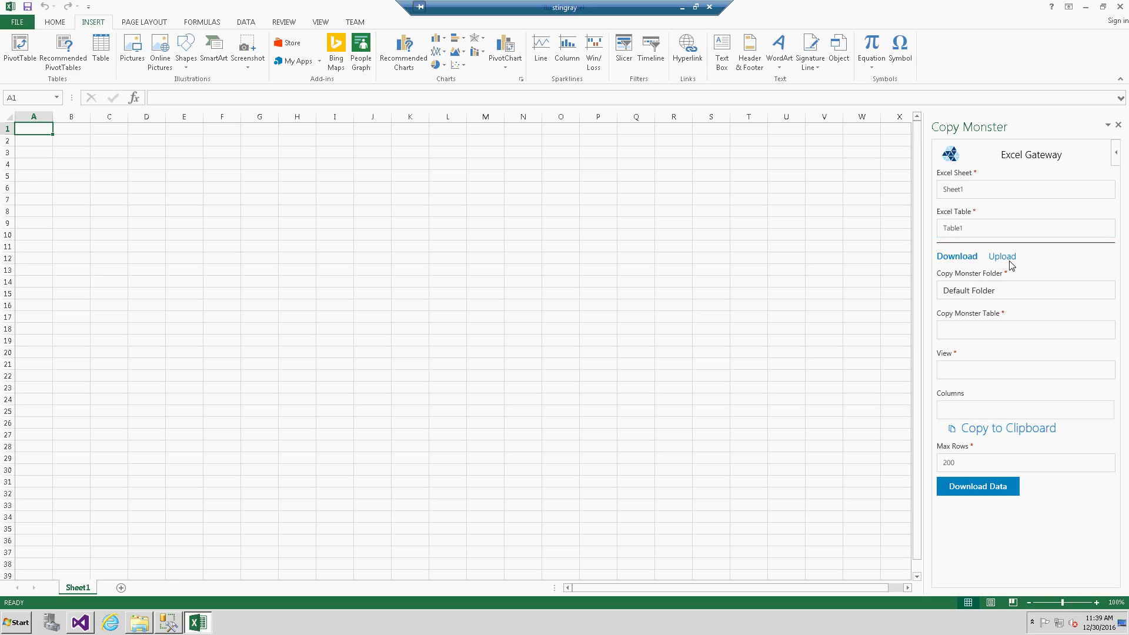
click(971, 262)
click(1000, 292)
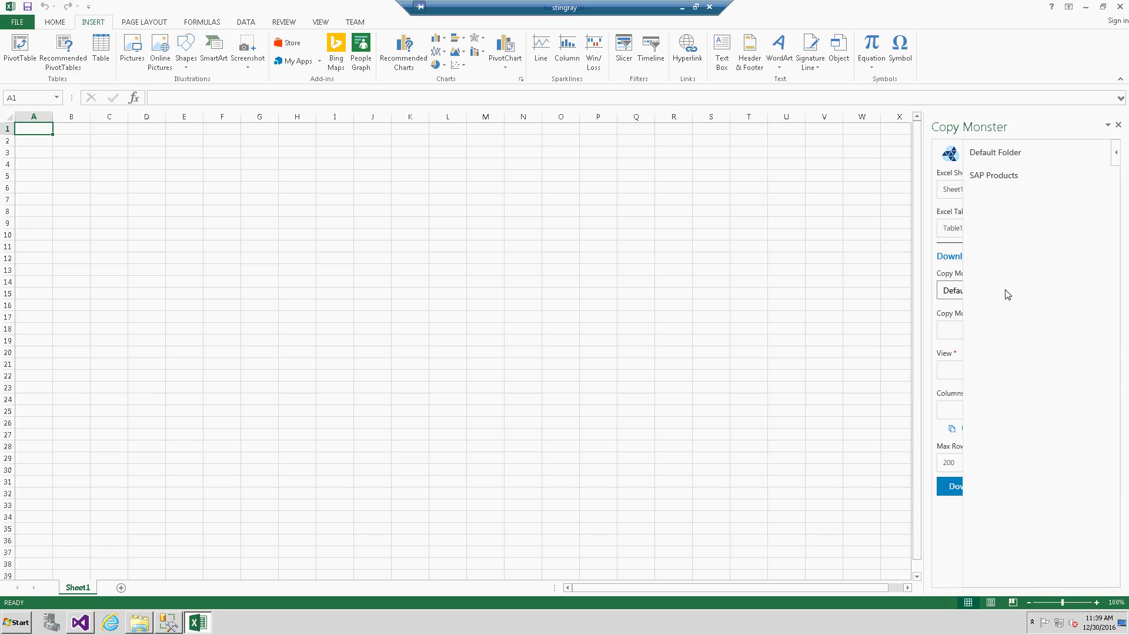
click(994, 177)
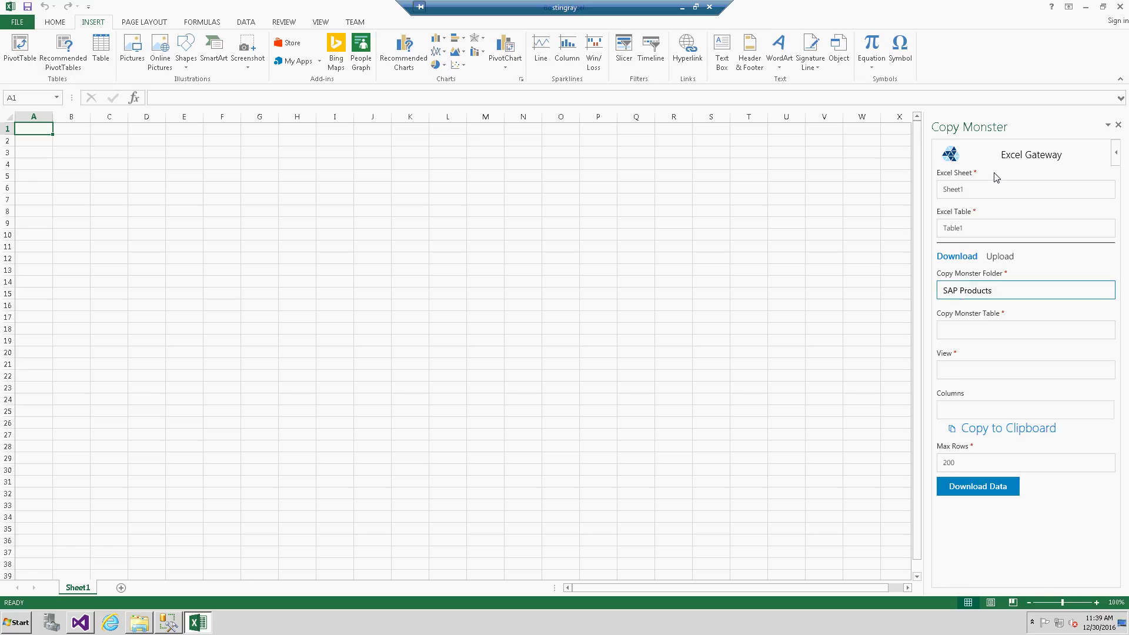
click(980, 333)
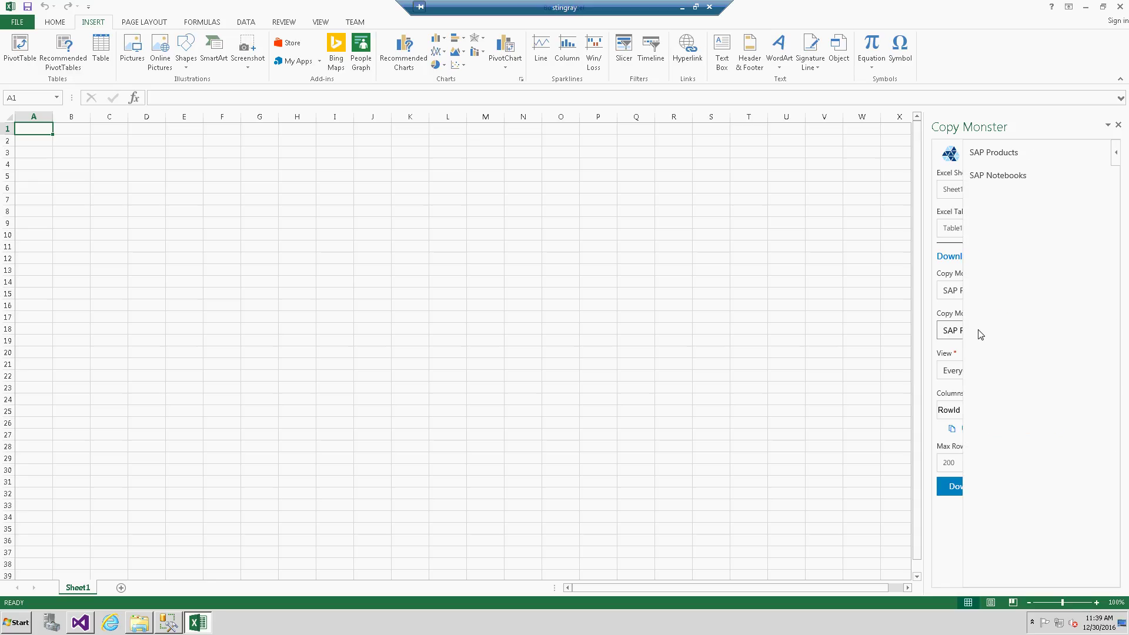
click(1001, 163)
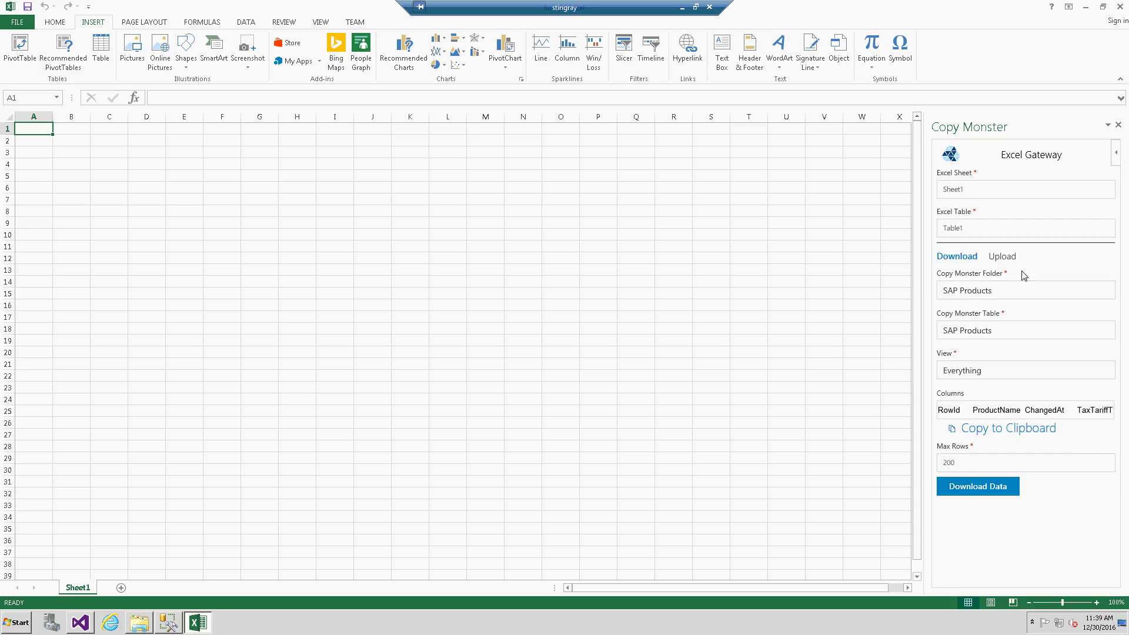
click(969, 371)
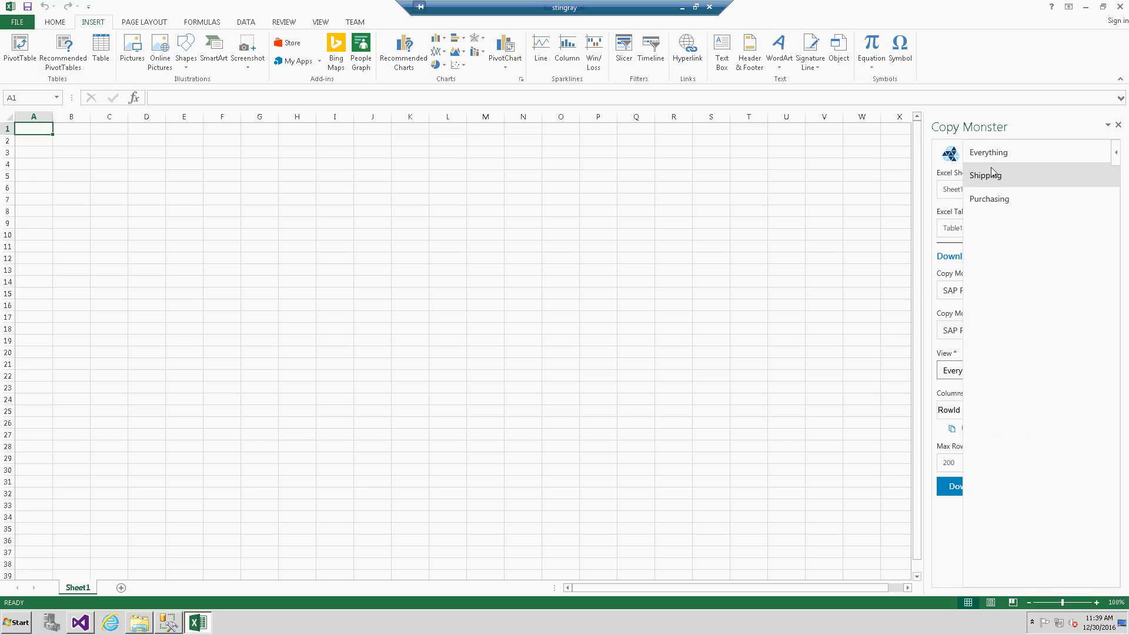
click(997, 200)
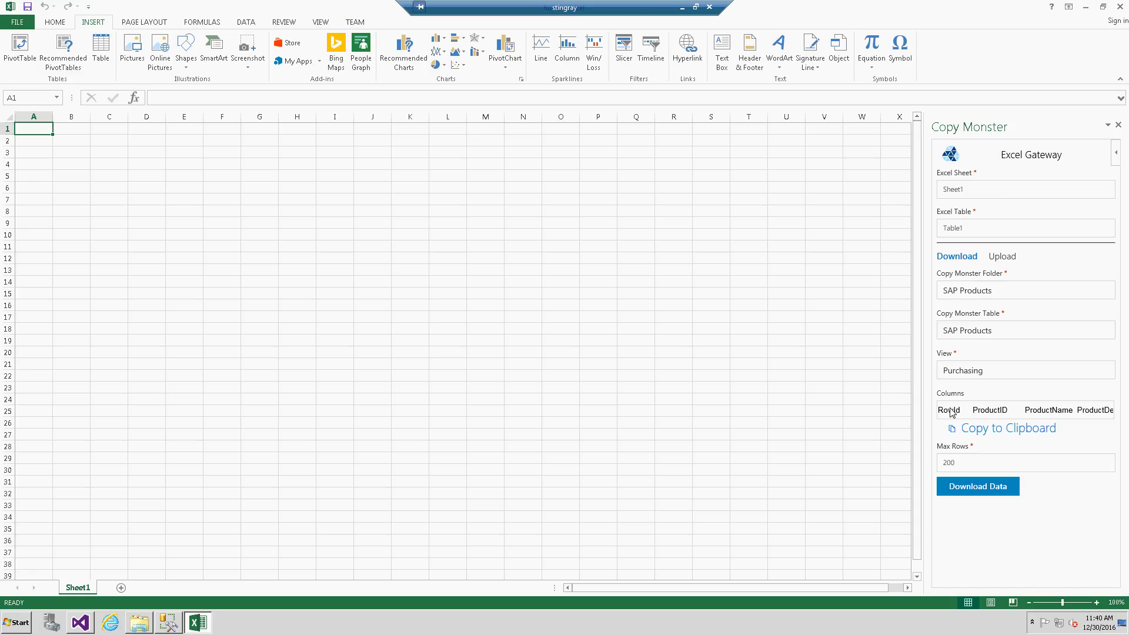
- Copy the Purchasing view's column names, allowing clipboard access, and paste them into Sheet1 starting at cell B2
click(991, 433)
click(600, 341)
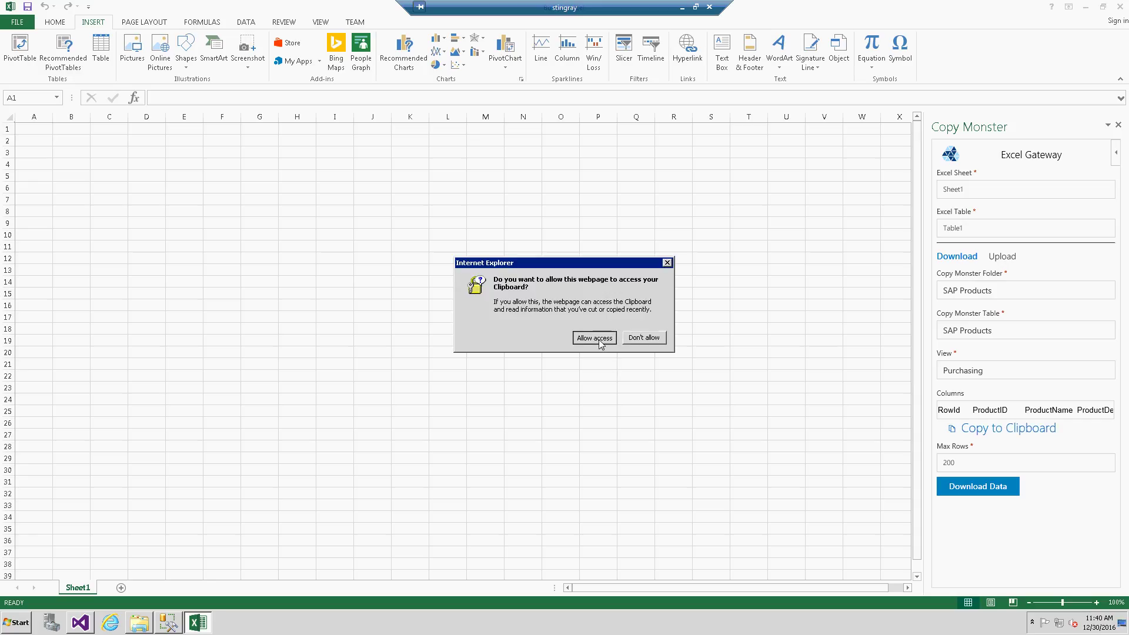
click(69, 144)
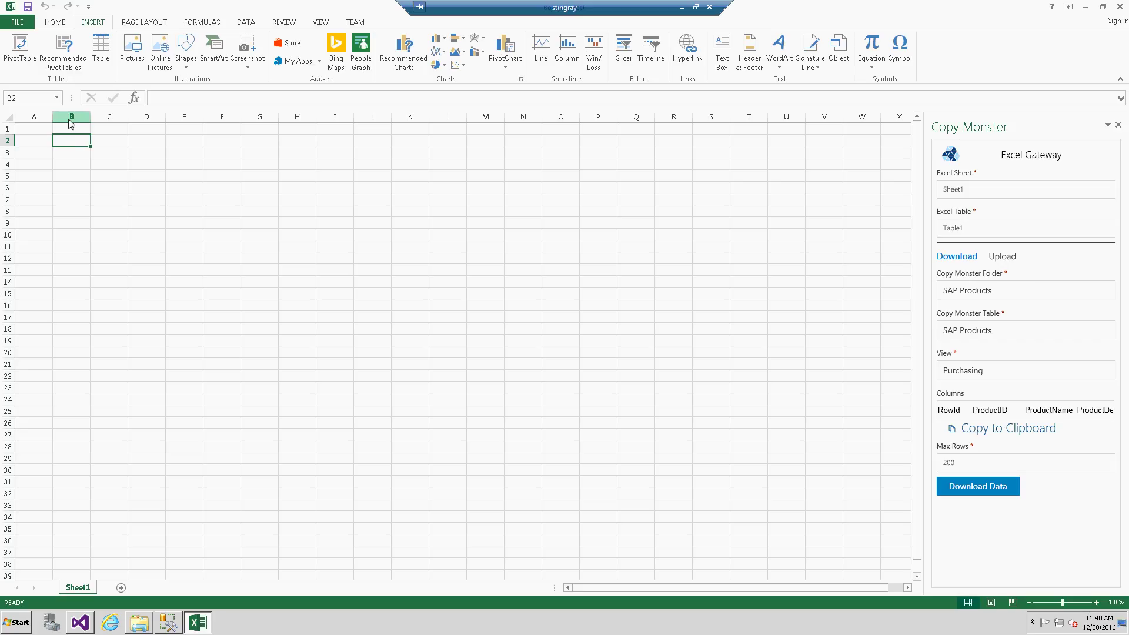
key(ctrl+v)
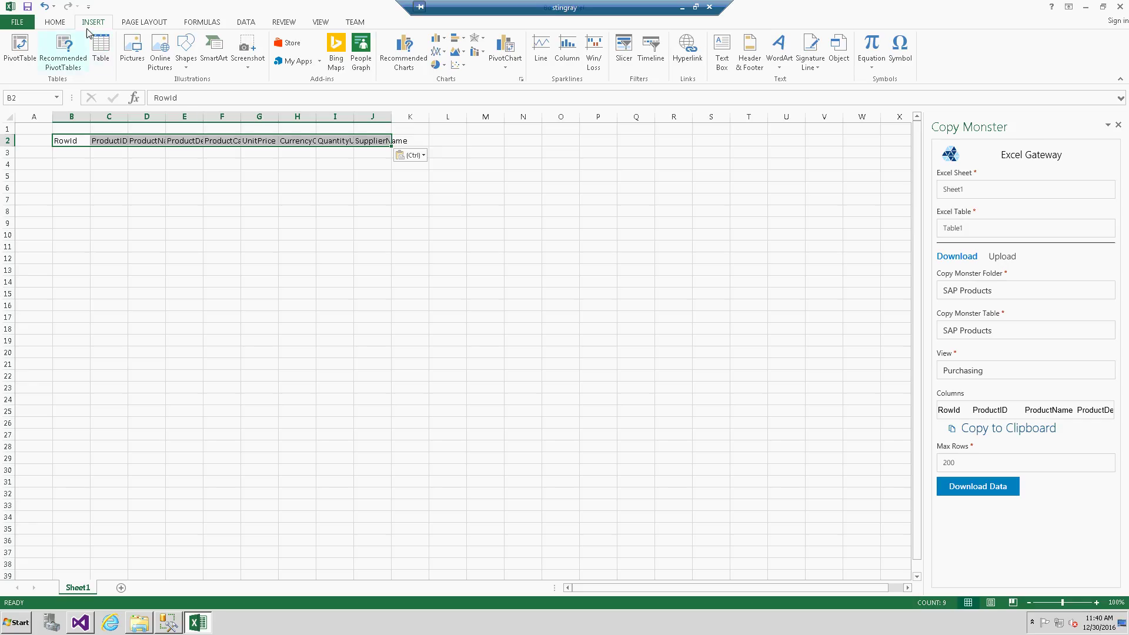
- Convert the pasted column names into a table with headers and download the Purchasing view's data into it
click(101, 47)
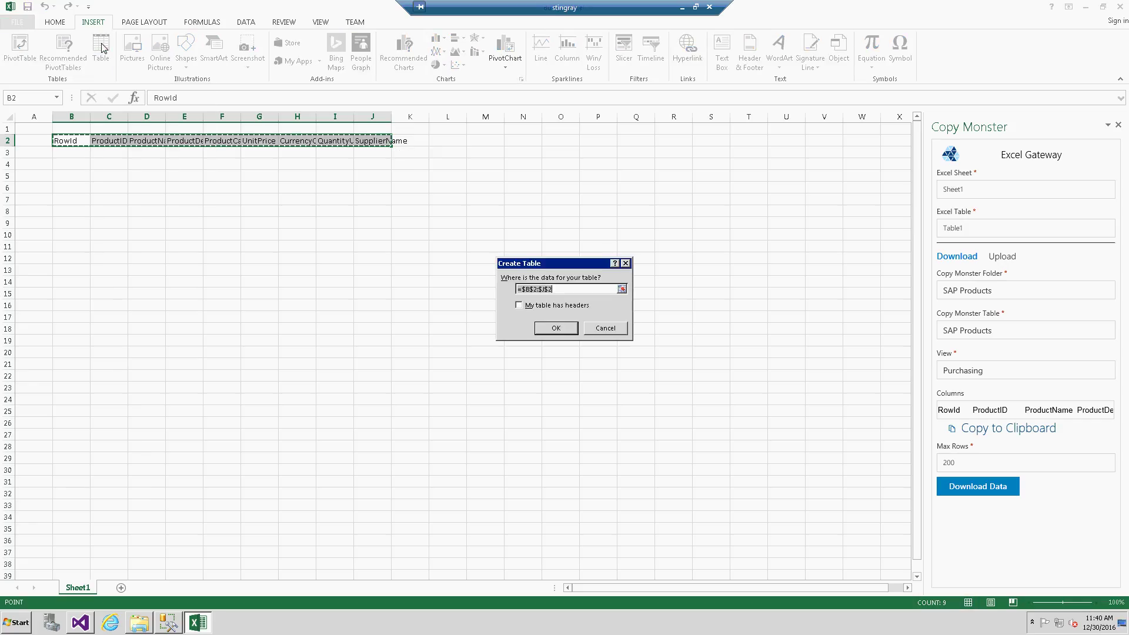
click(519, 305)
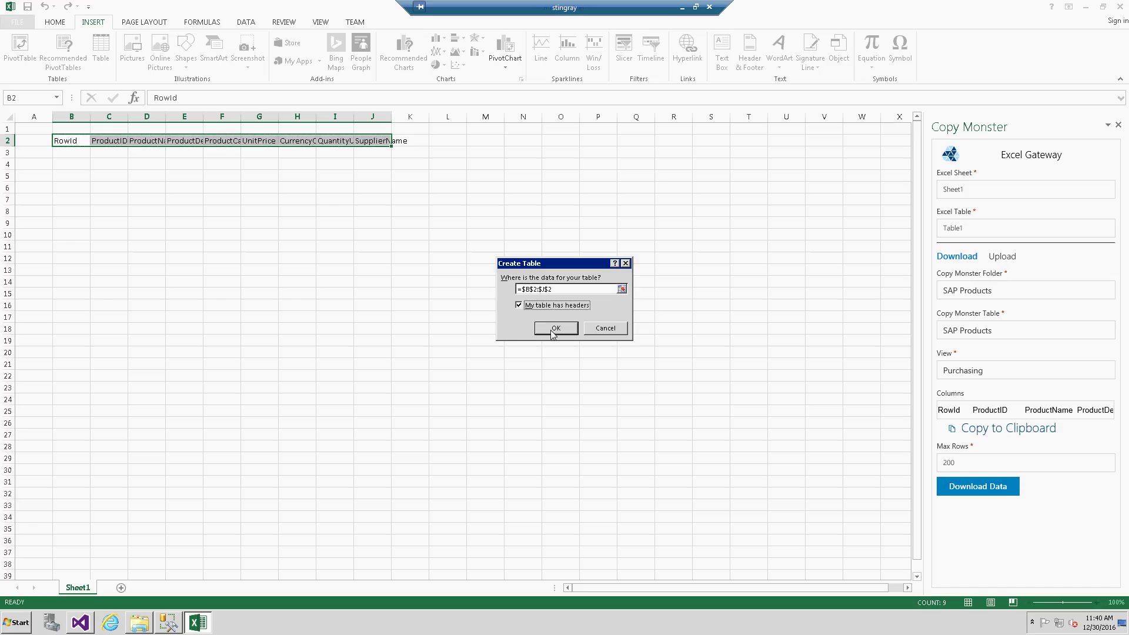
click(552, 330)
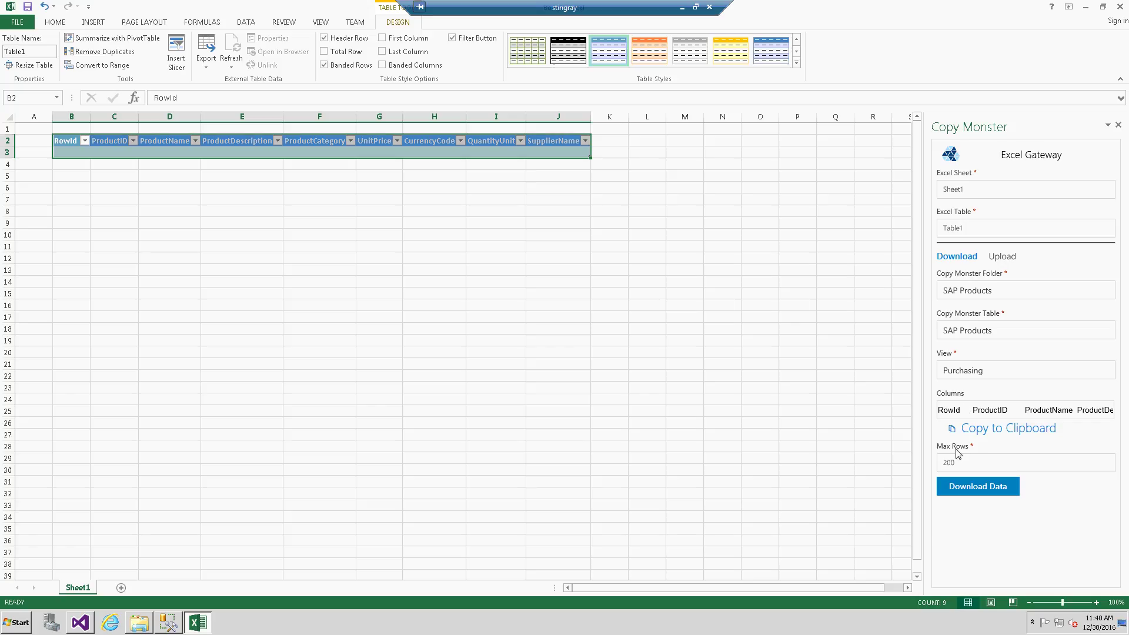
click(979, 489)
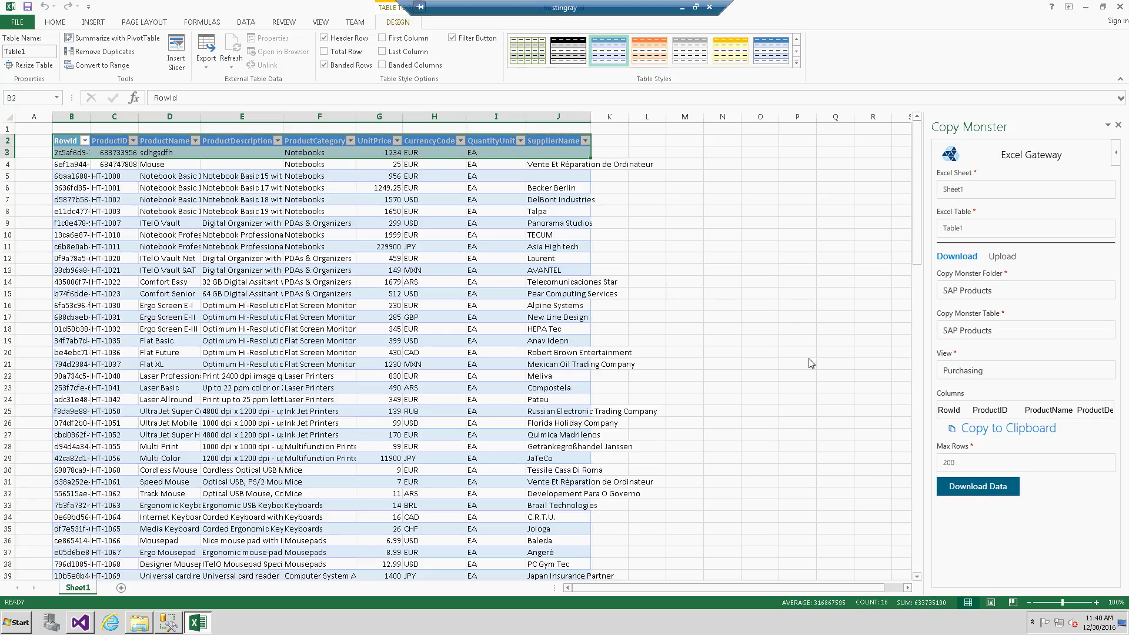
drag(919, 169, 923, 541)
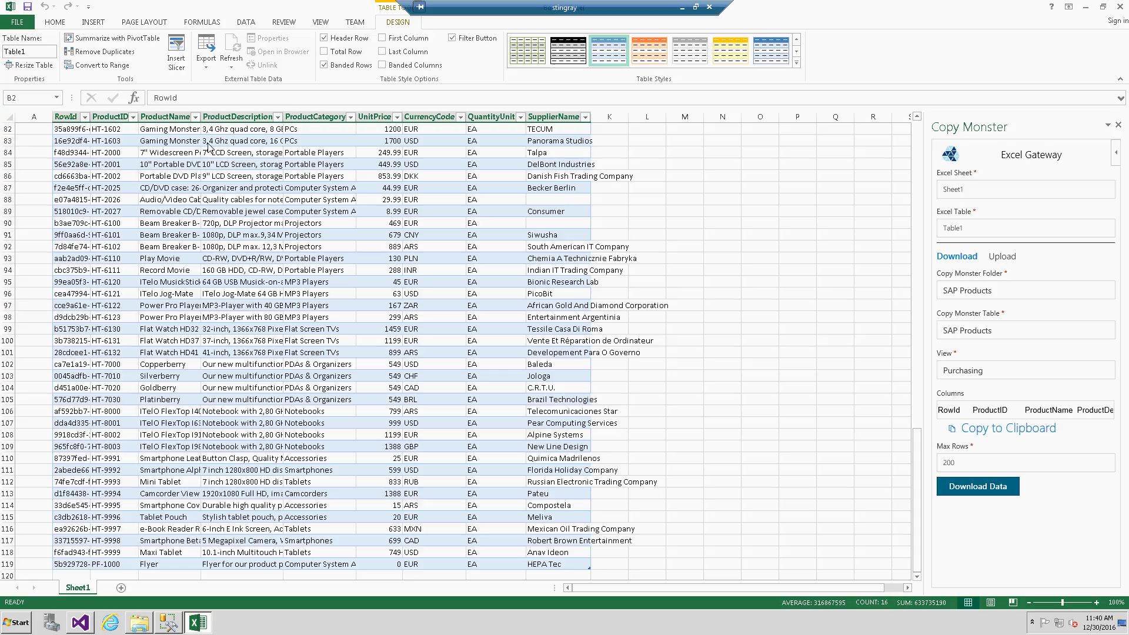
- Set up an upload to a new table named SAP Purchasing in the Default Folder
click(1002, 257)
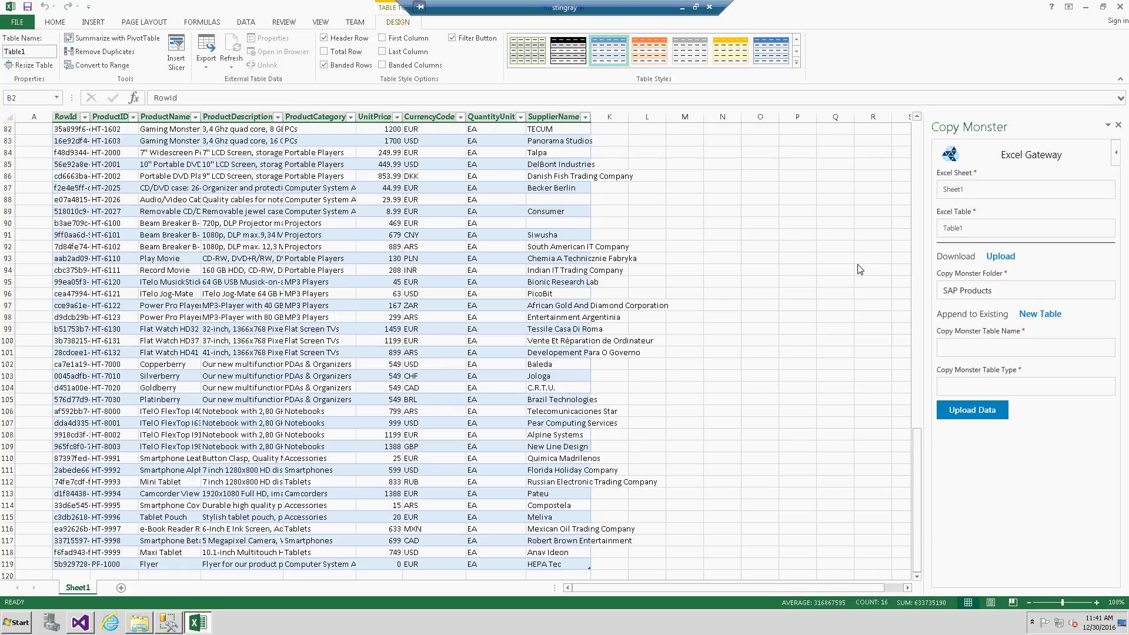
click(1004, 293)
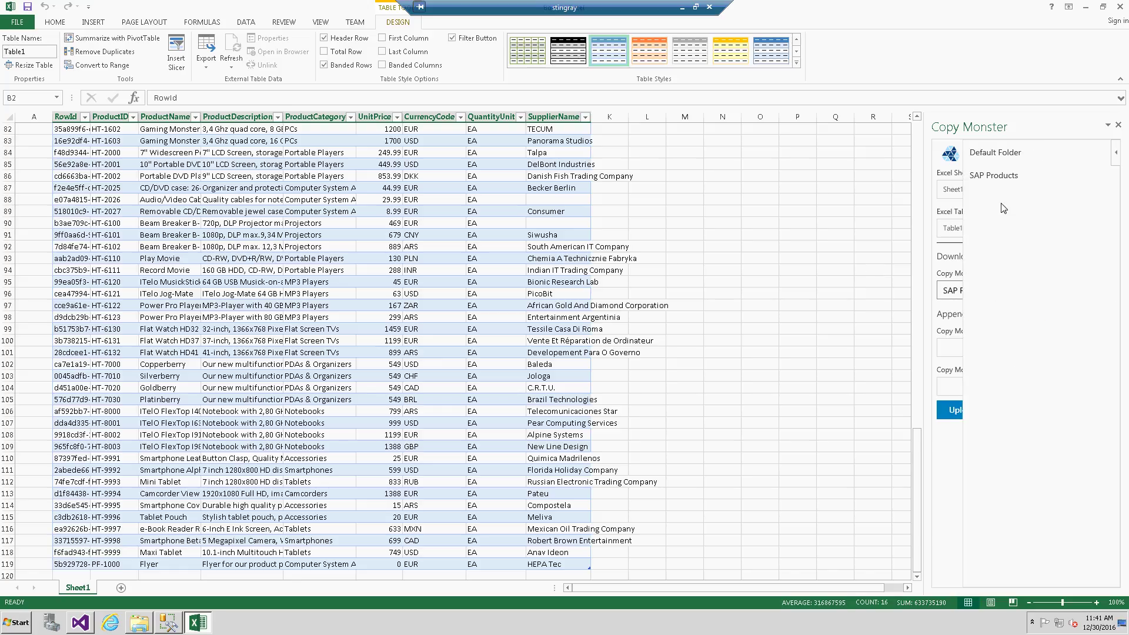
click(1005, 154)
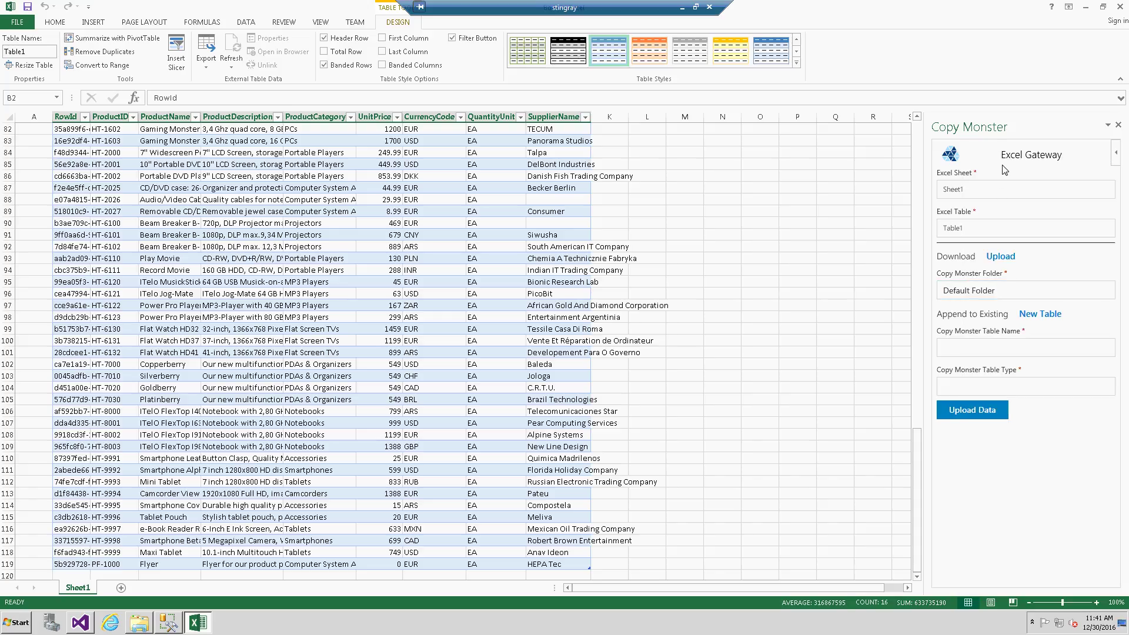
click(993, 352)
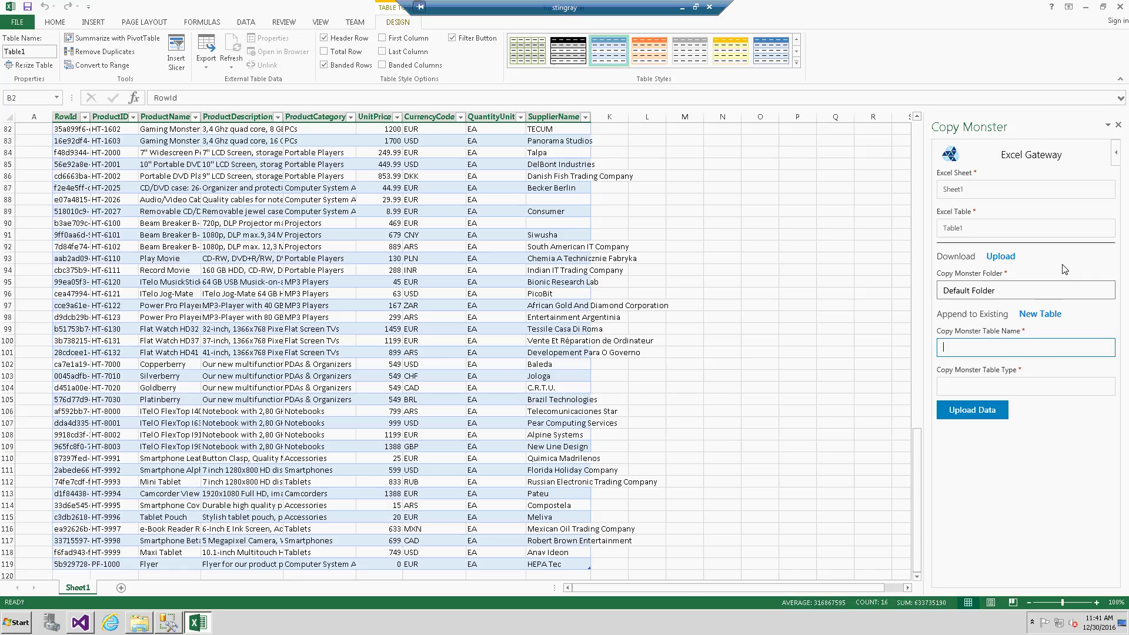
text(SAP)
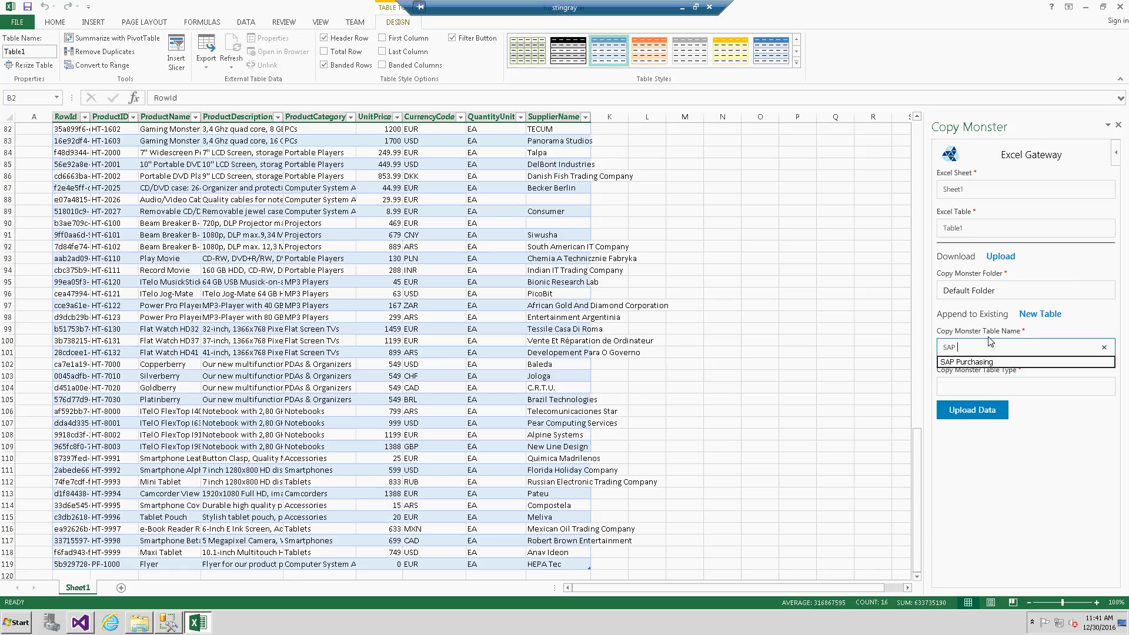
click(967, 363)
- Set the new table's type to Purchasing and upload the worksheet data
click(980, 386)
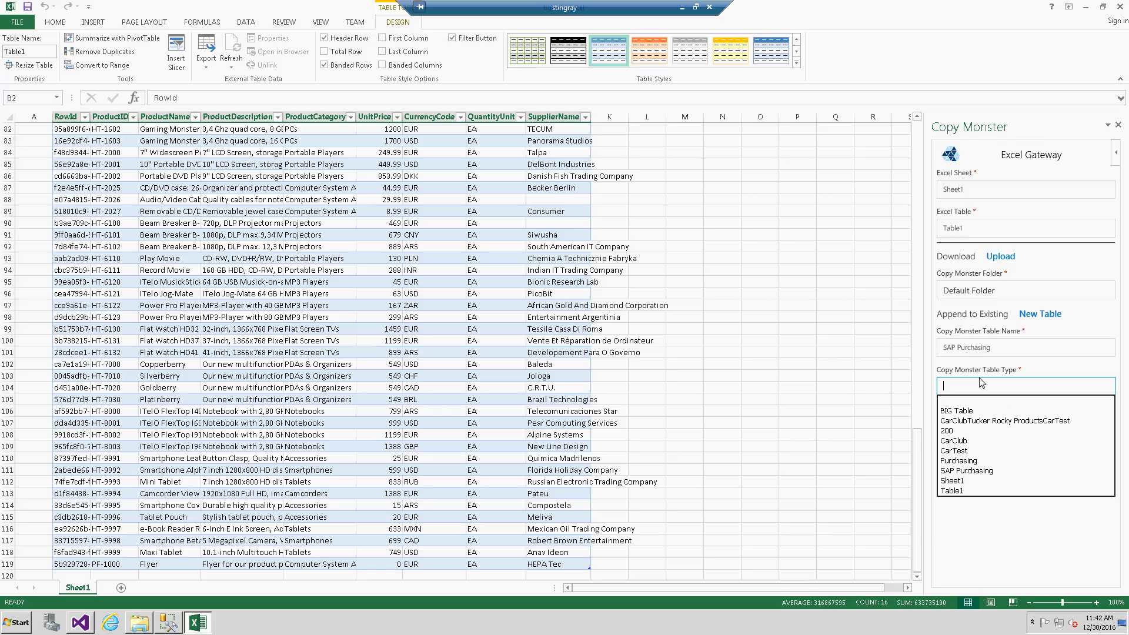
text(P)
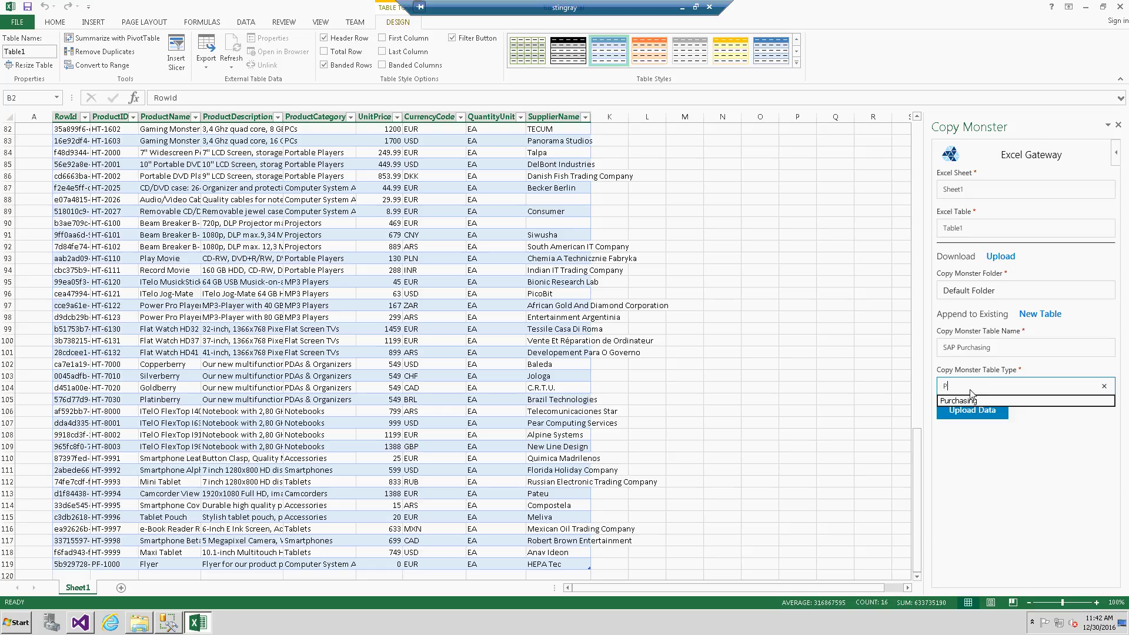
click(964, 403)
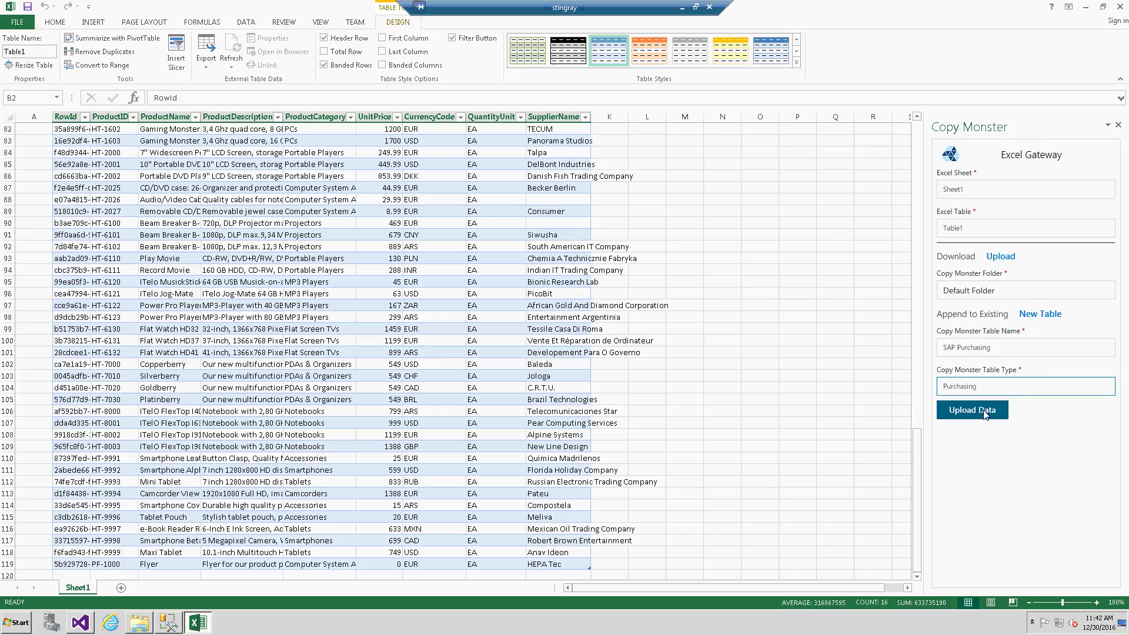
click(981, 412)
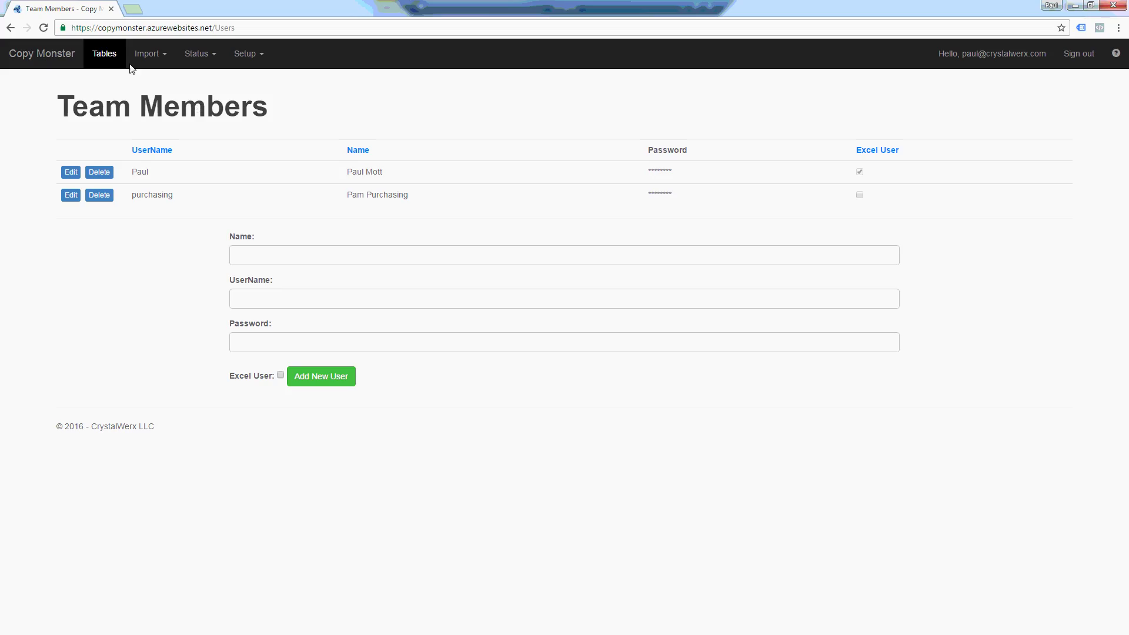
- Switch to the Copy Monster website and open the SAP Purchasing table from the Default Folder
click(96, 53)
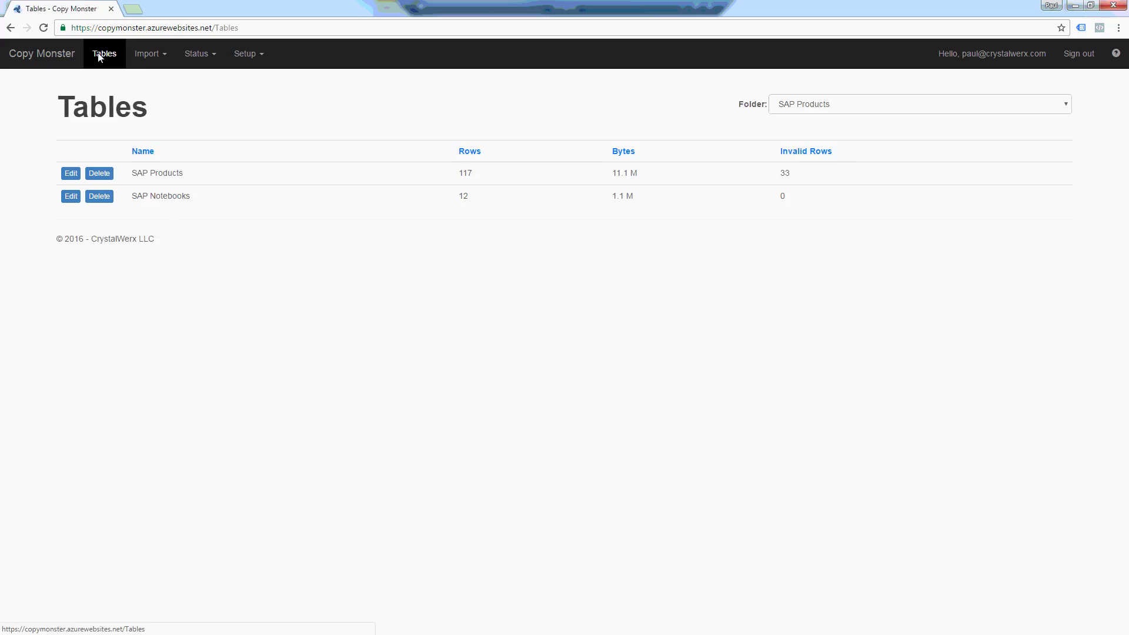
click(806, 105)
click(804, 119)
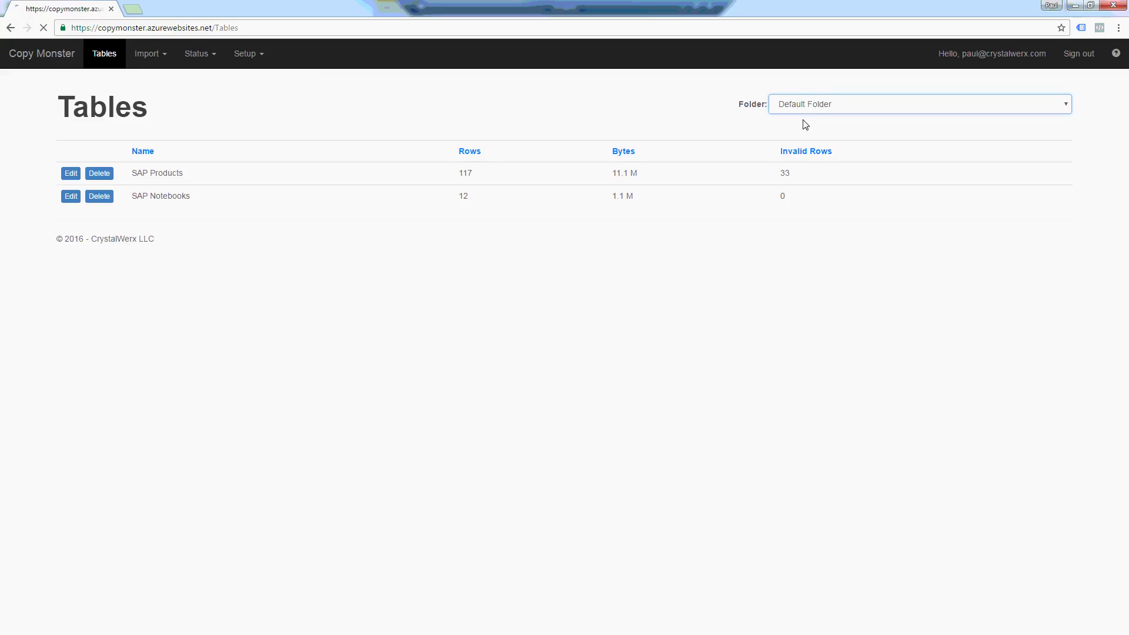
click(72, 173)
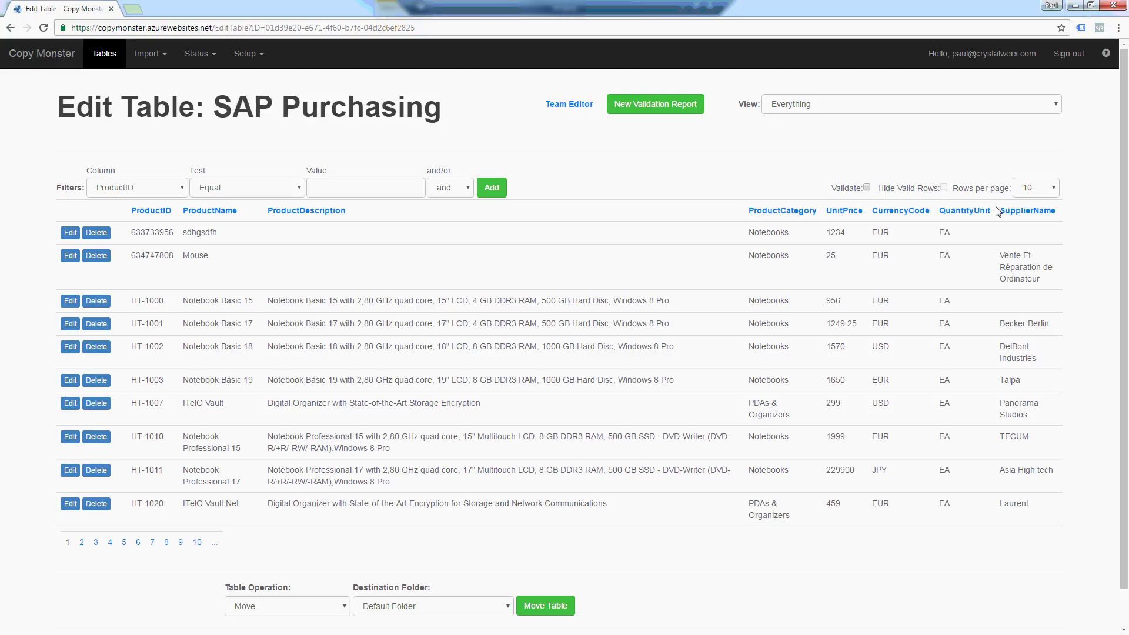
- Keep the Everything view for the SAP Purchasing table and open the Purchasing table type for editing
click(804, 107)
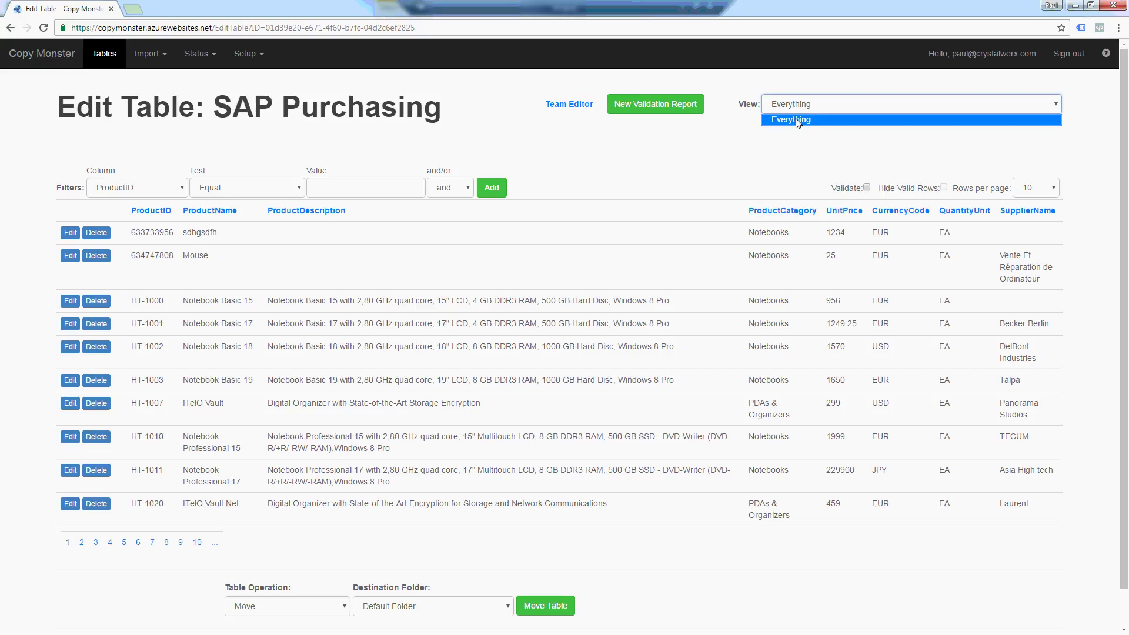
click(800, 122)
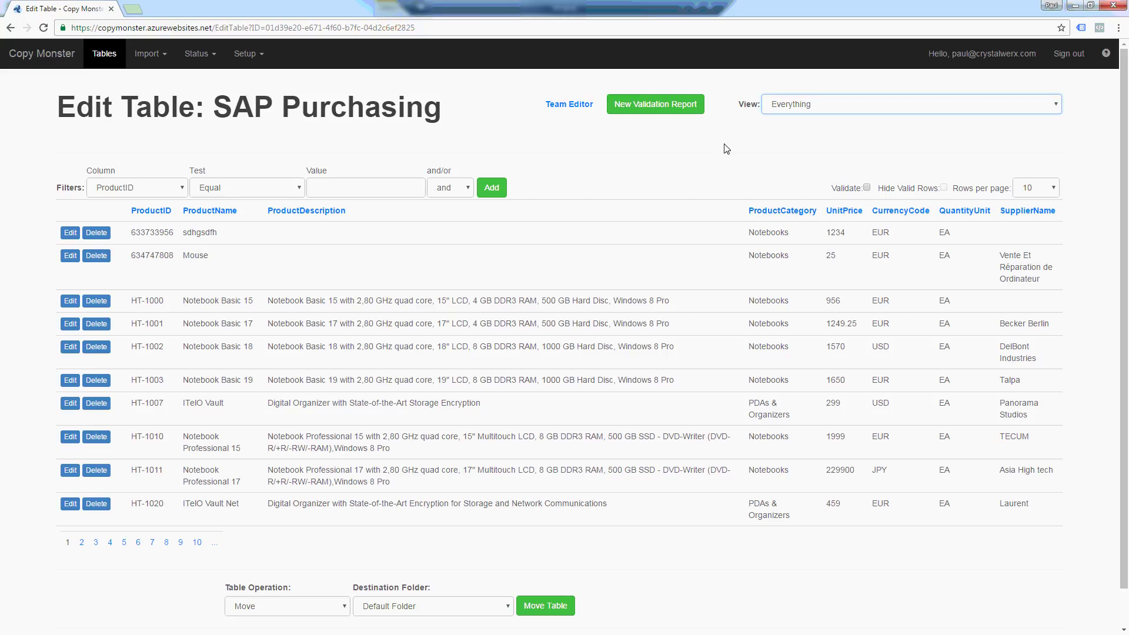
click(247, 55)
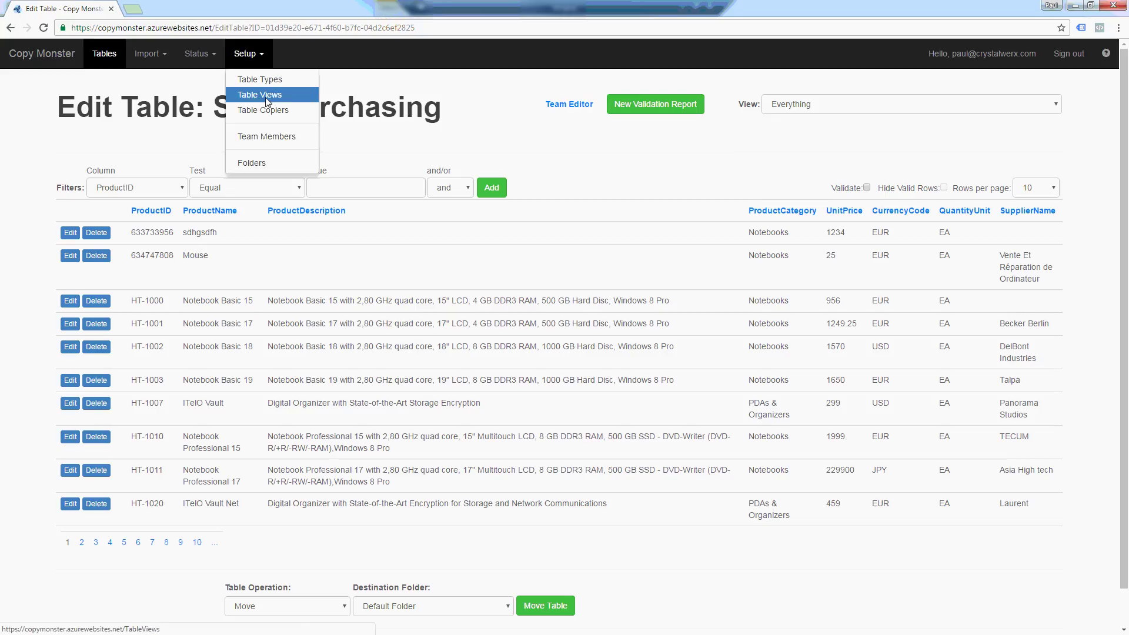
click(267, 81)
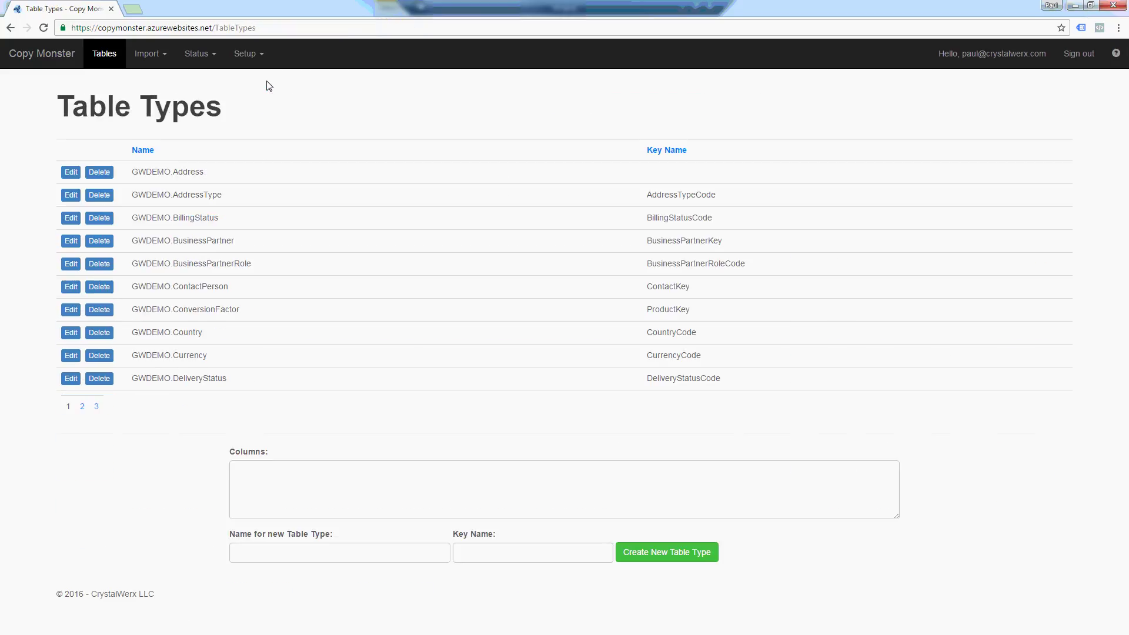
click(96, 407)
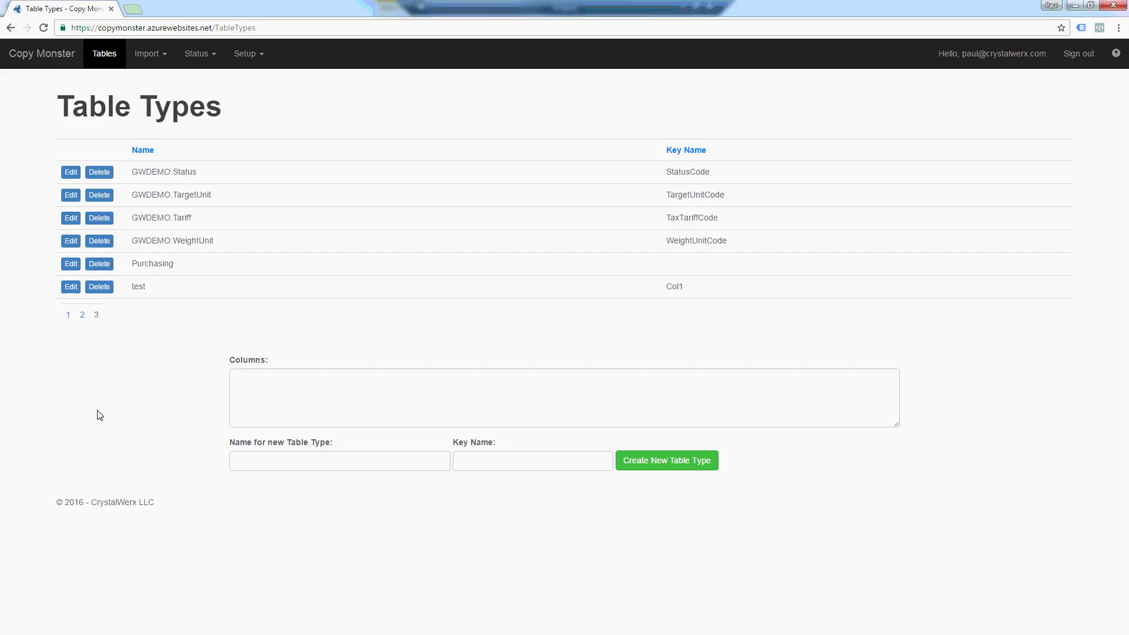
click(66, 266)
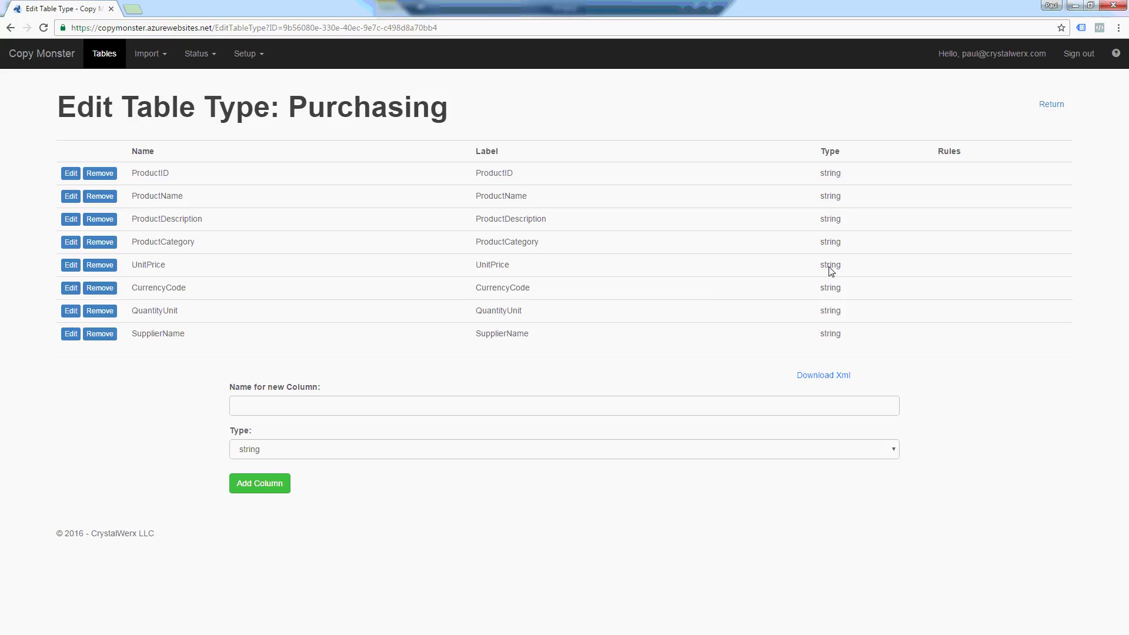
- Set the UnitPrice column's type to money in the Purchasing table type and save the column
click(72, 265)
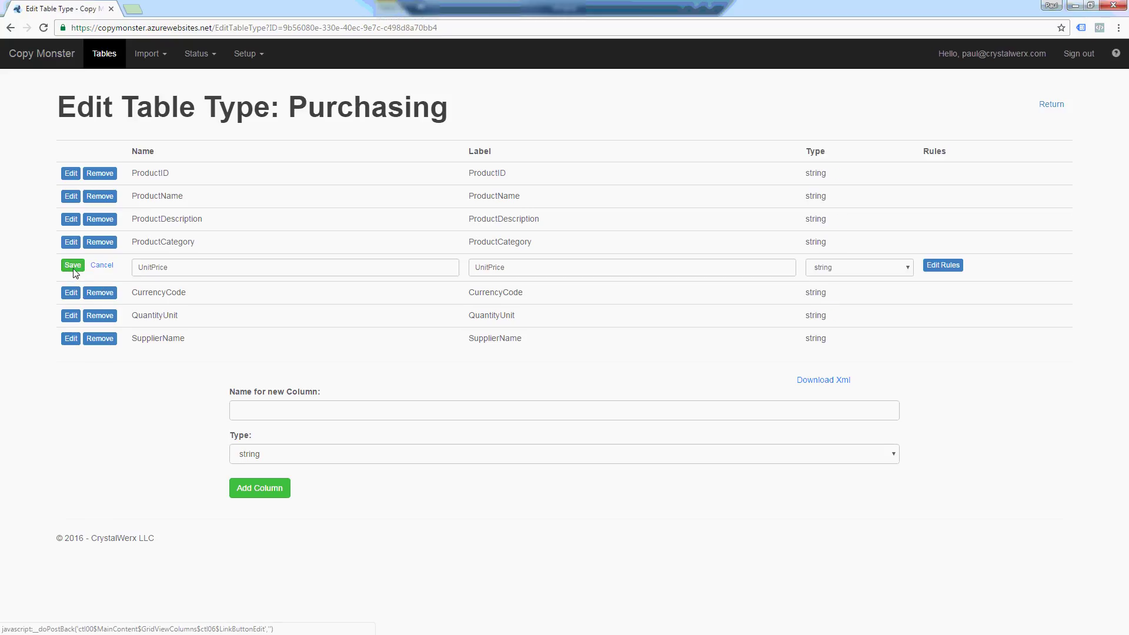
click(859, 266)
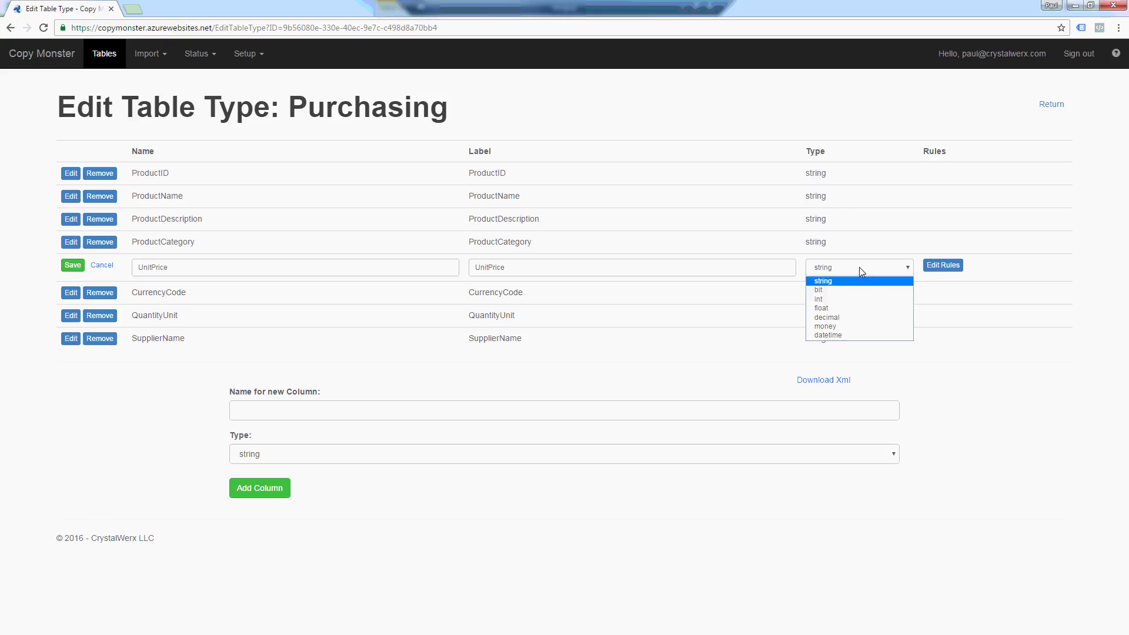
click(841, 327)
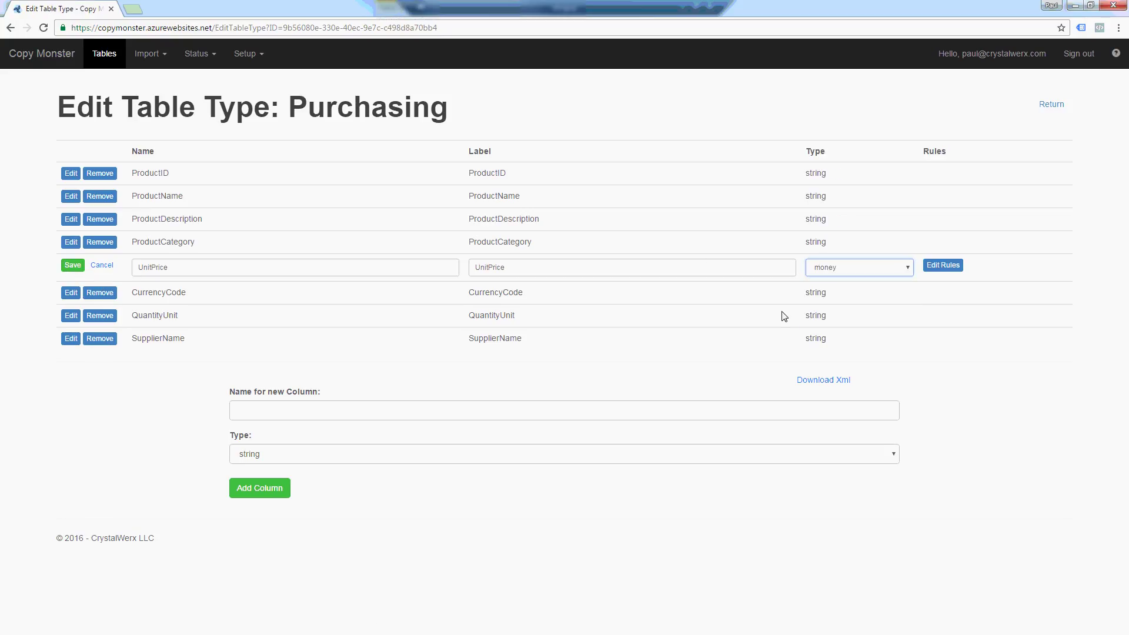
click(71, 265)
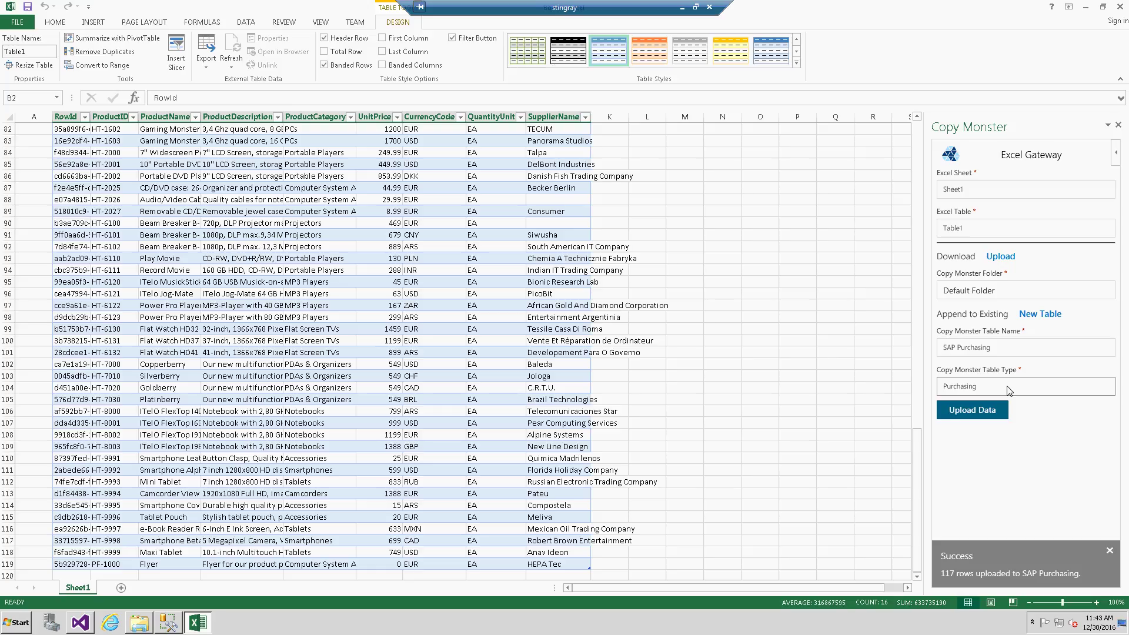
- Switch to Excel, open the recent workbook TRMaster1k.xlsx, and check its table's name
click(18, 22)
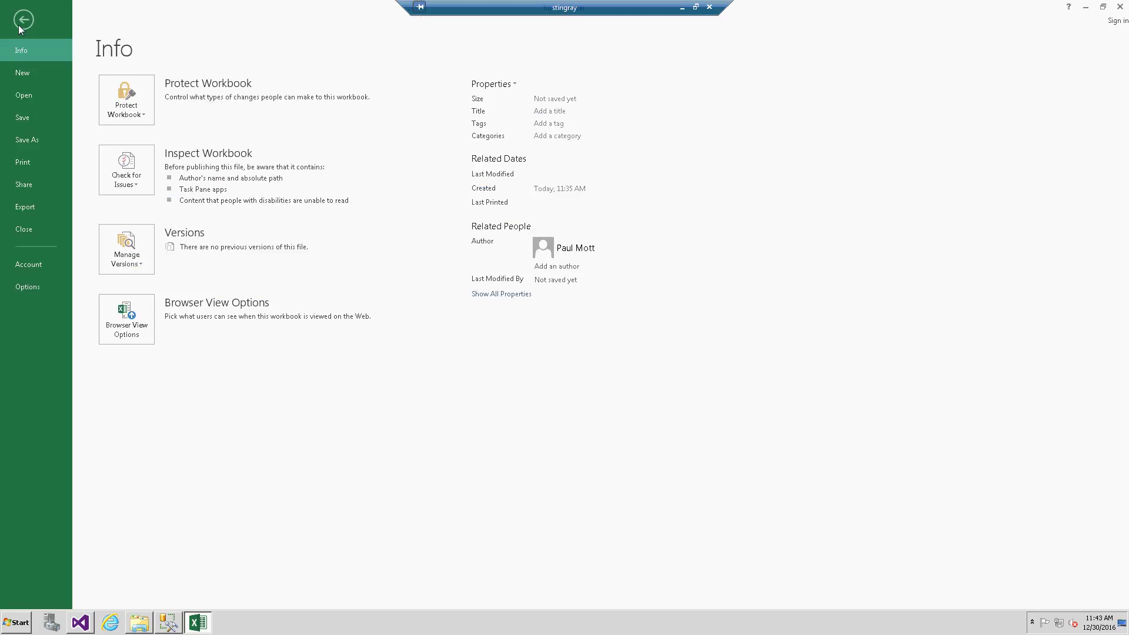
click(30, 91)
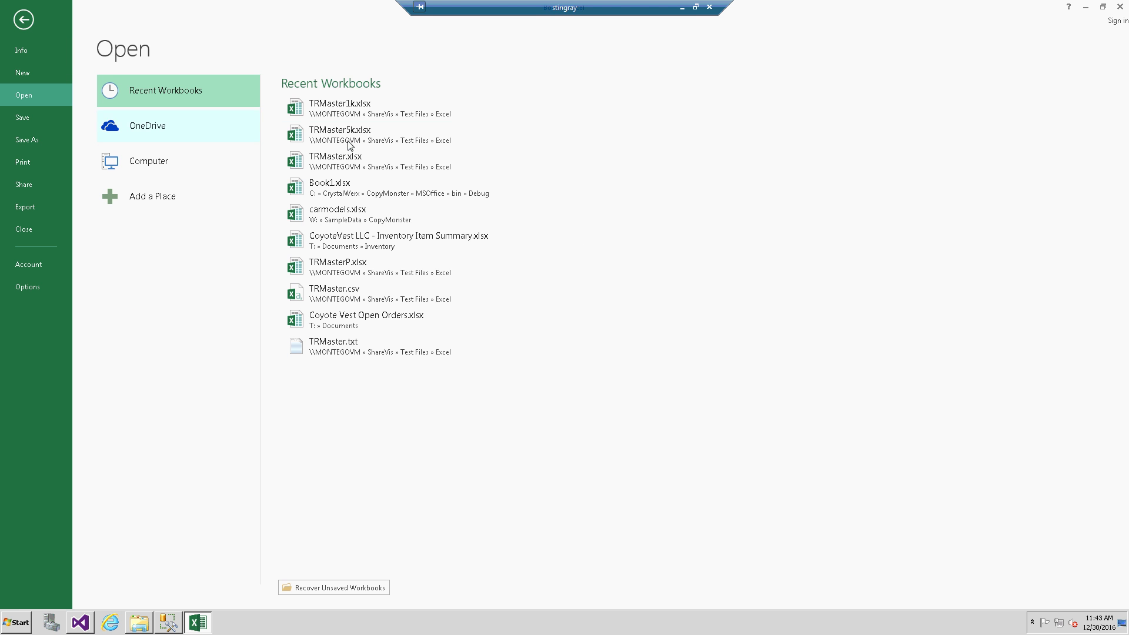
click(370, 109)
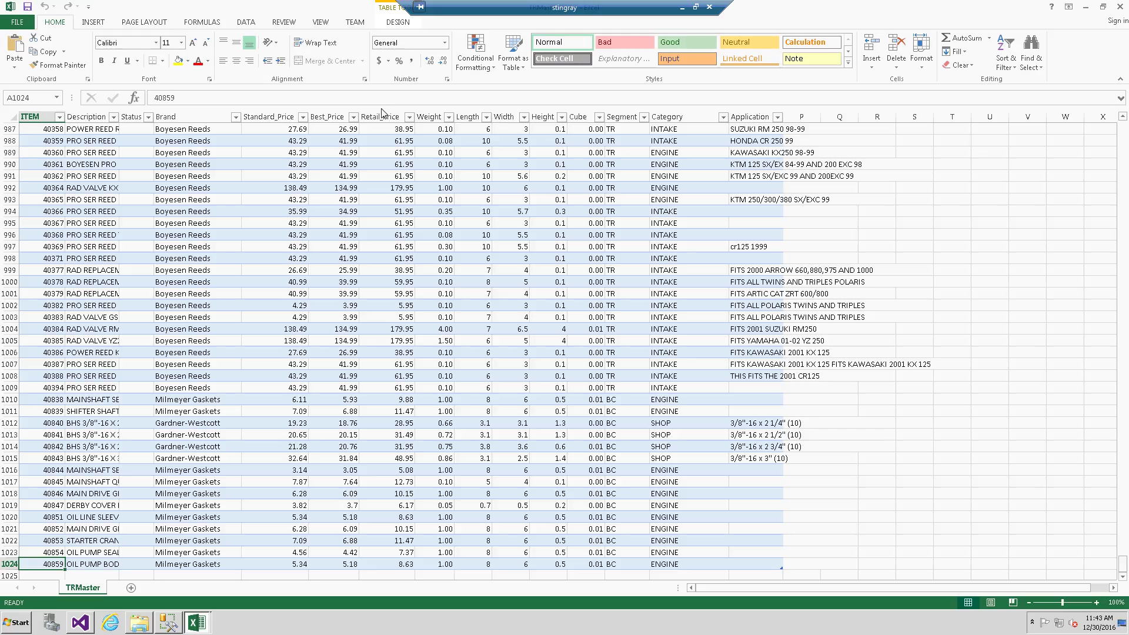
click(398, 23)
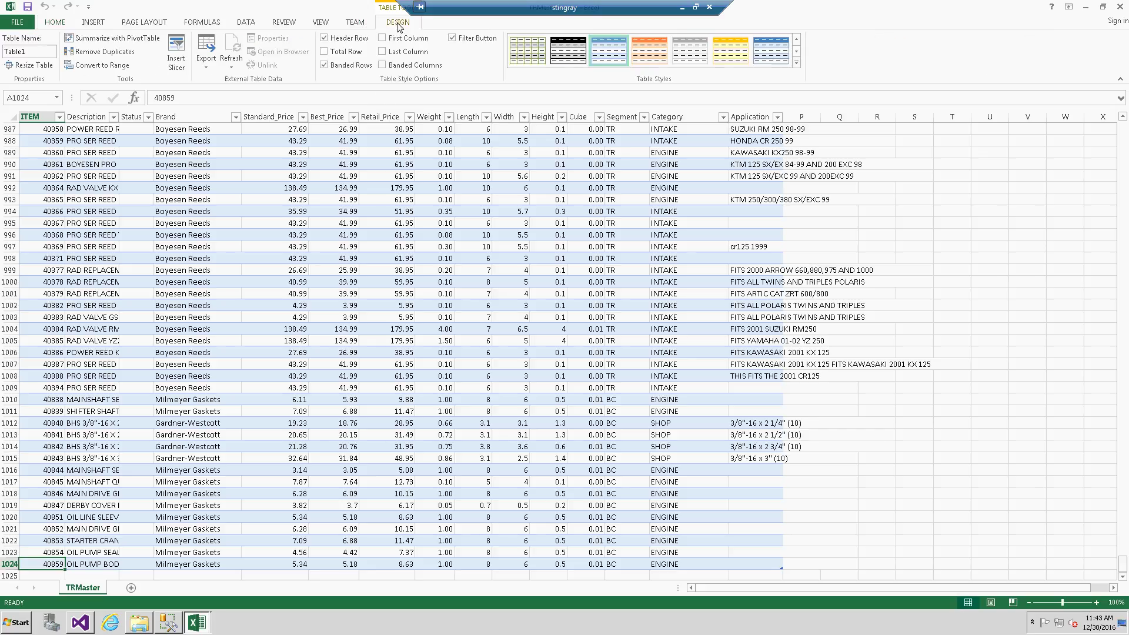
click(55, 132)
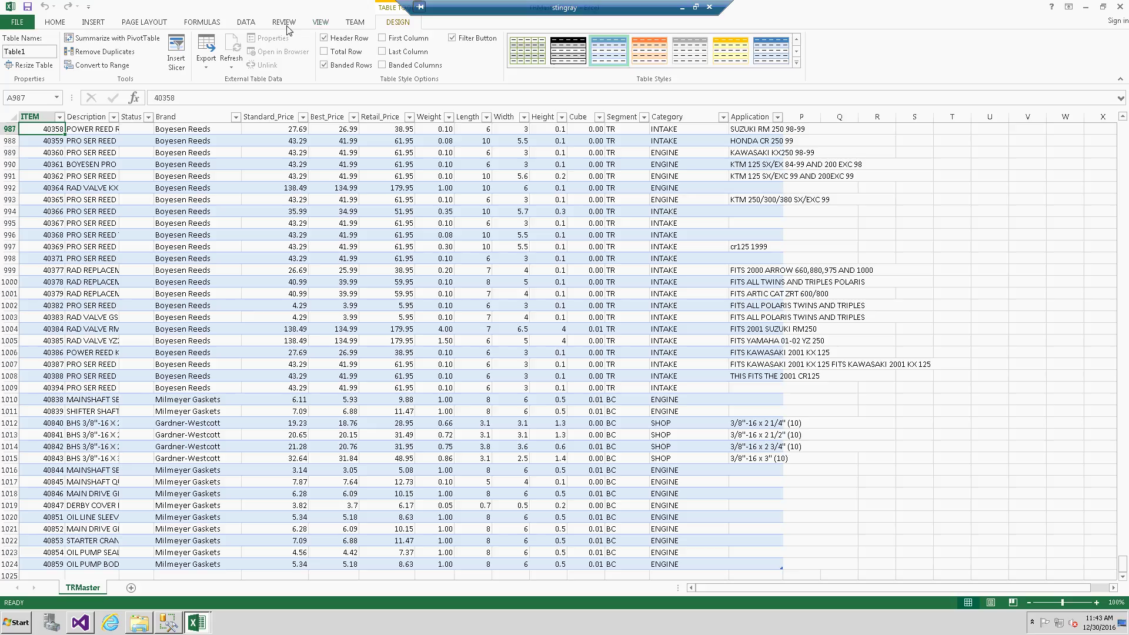
- Insert the Copy Monster add-in from the shared folder into the TRMaster workbook
click(93, 23)
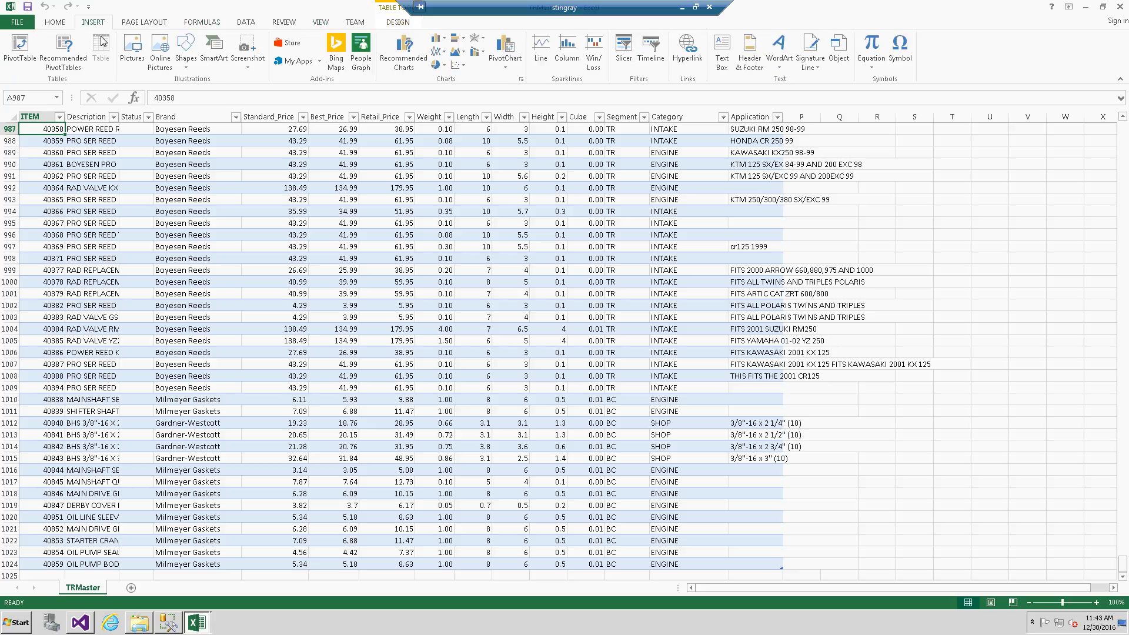
click(311, 63)
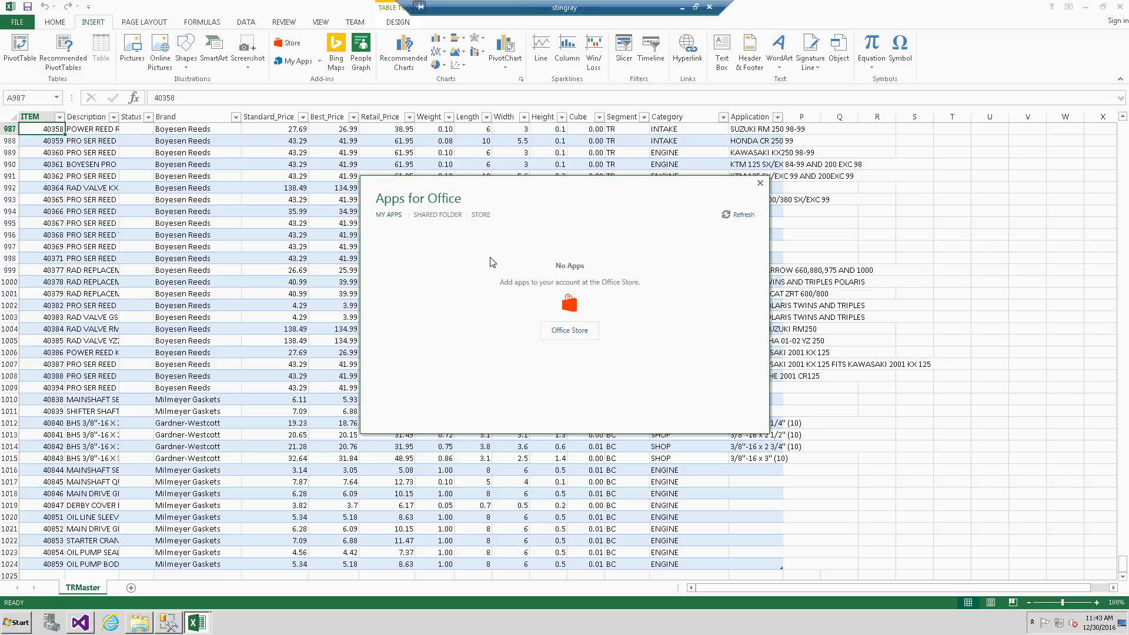
click(433, 216)
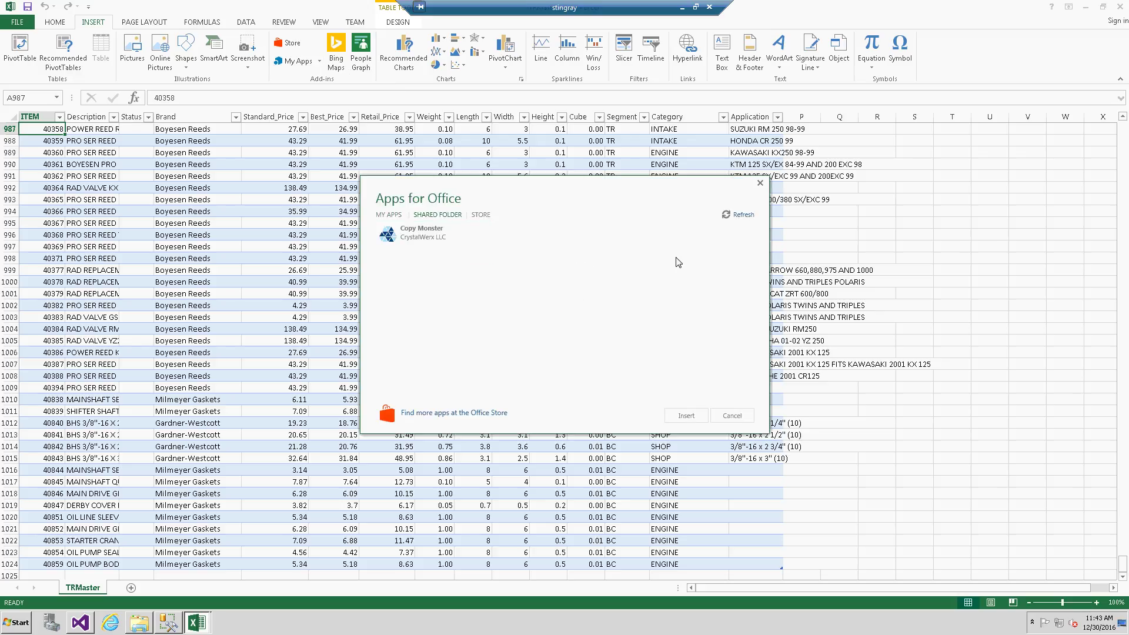
click(418, 235)
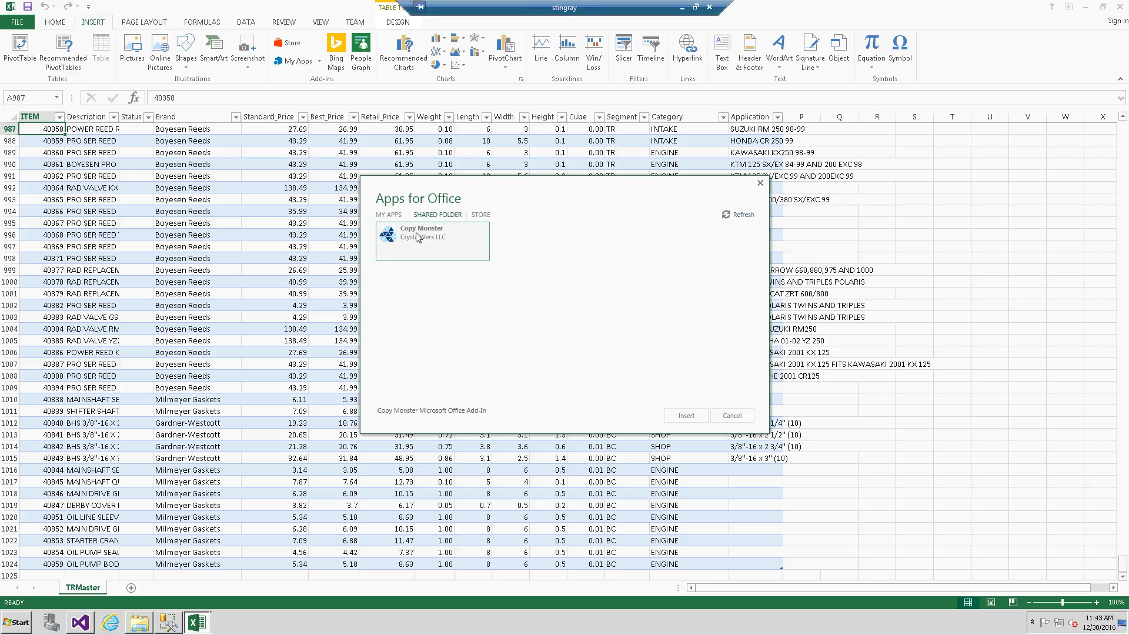
click(686, 418)
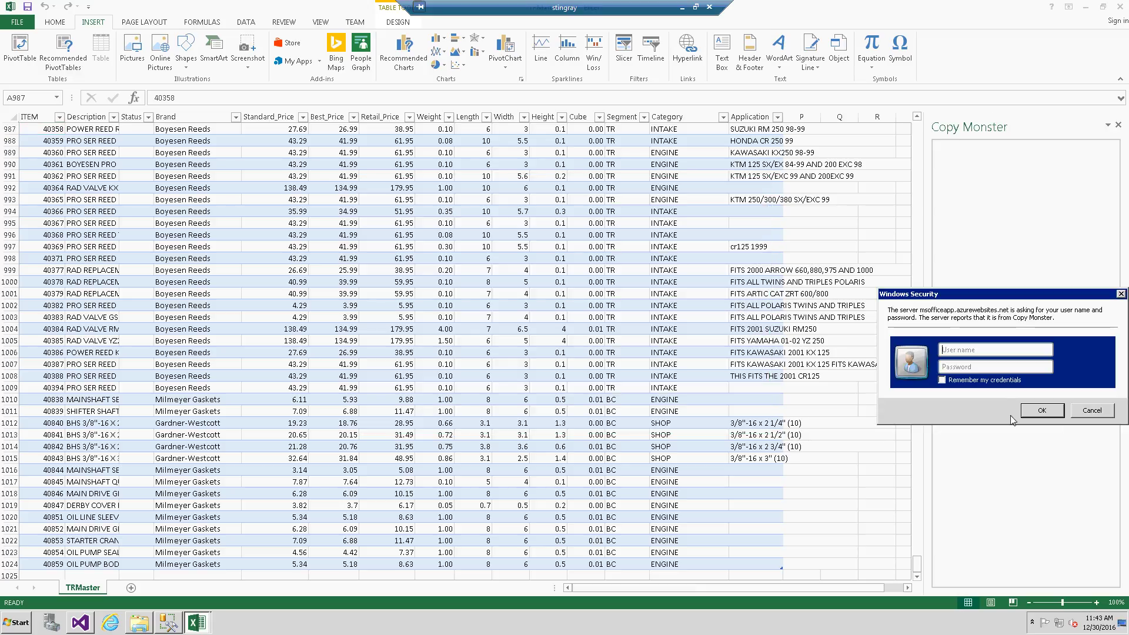
- Sign in to the Copy Monster add-in with the account user name and password
text(paul)
key(Tab)
text(•••••••)
click(1040, 411)
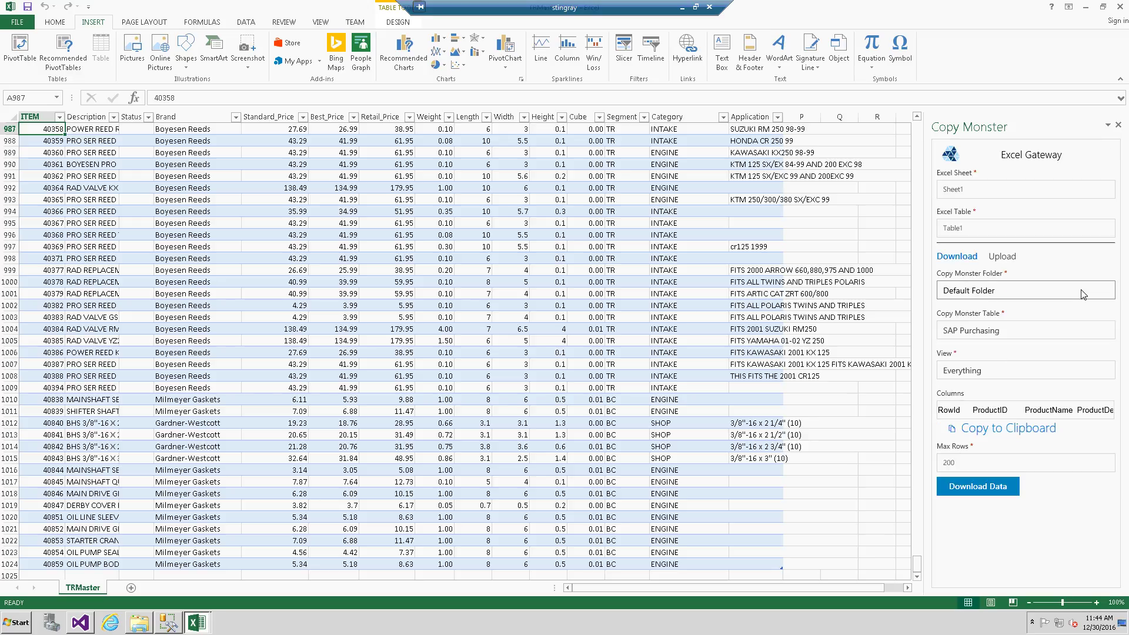
- Set the add-in's Excel sheet to TRMaster while still in download mode and check the worksheet table's name
click(983, 190)
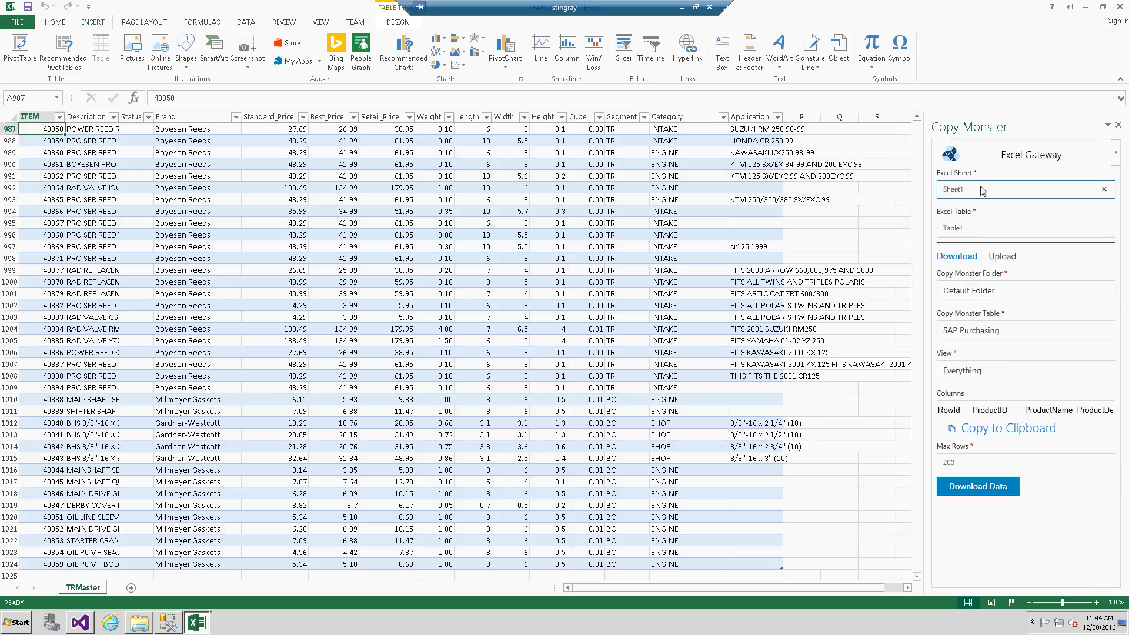
double_click(983, 189)
text(TRMaster)
click(389, 24)
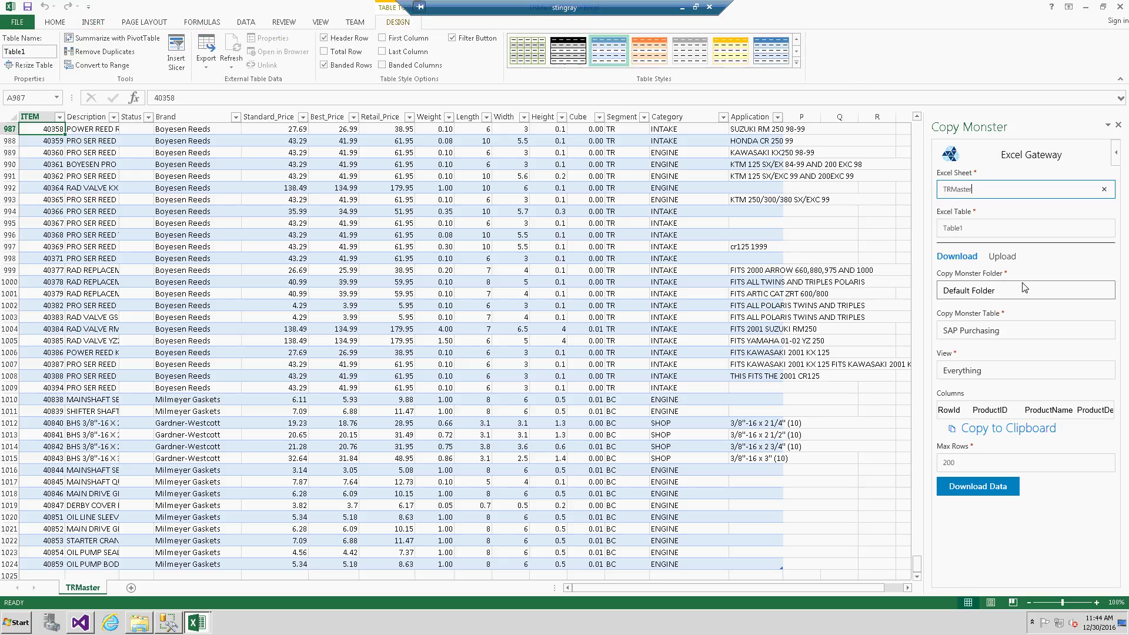
- Set up an upload to a new table named Tucker Rocky Products in the Default Folder
click(1004, 258)
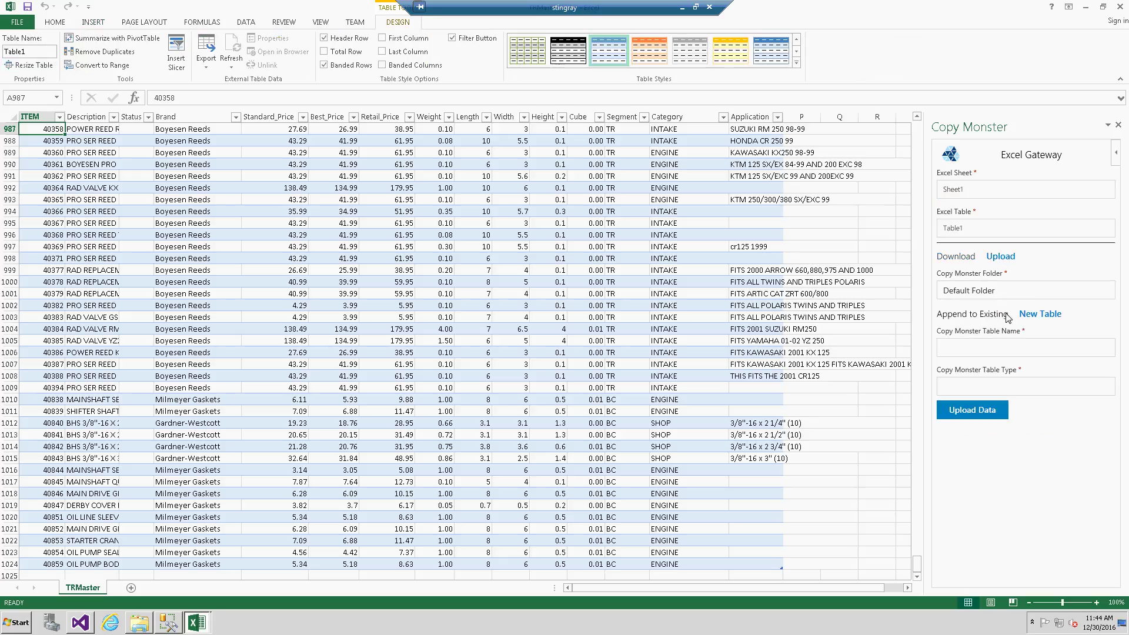
click(981, 350)
text(Tu)
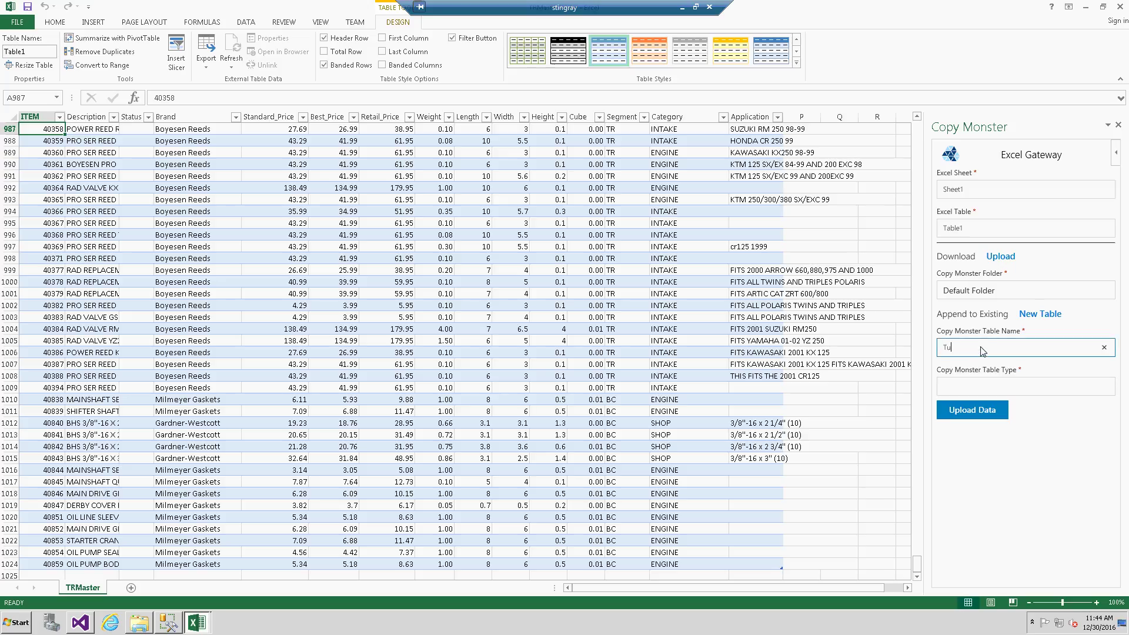
key(BackSpace)
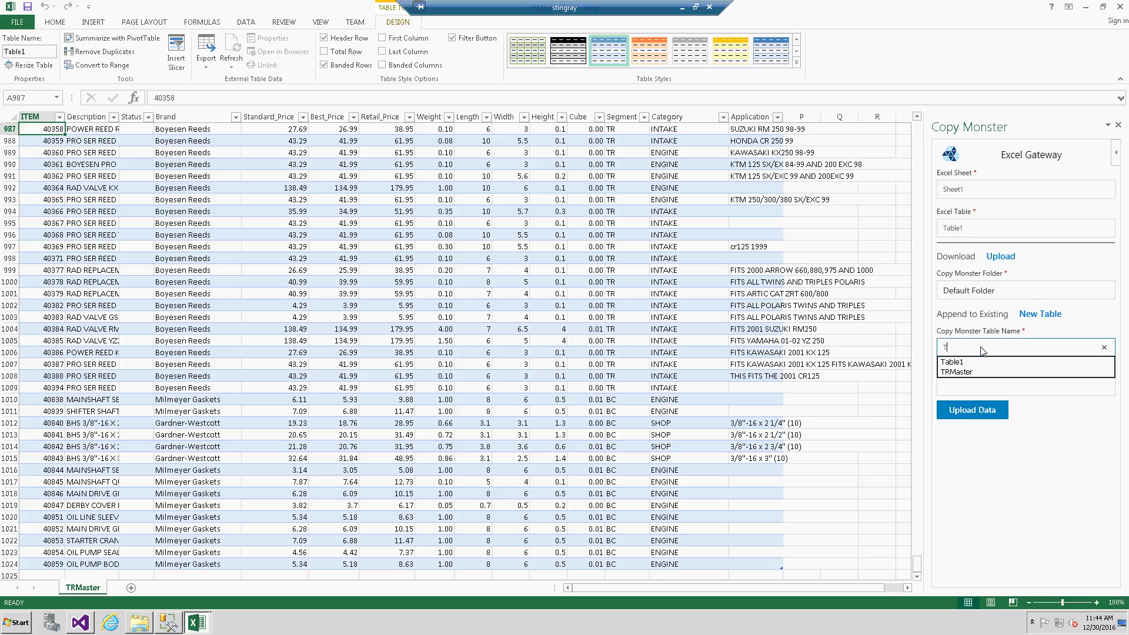
text(u)
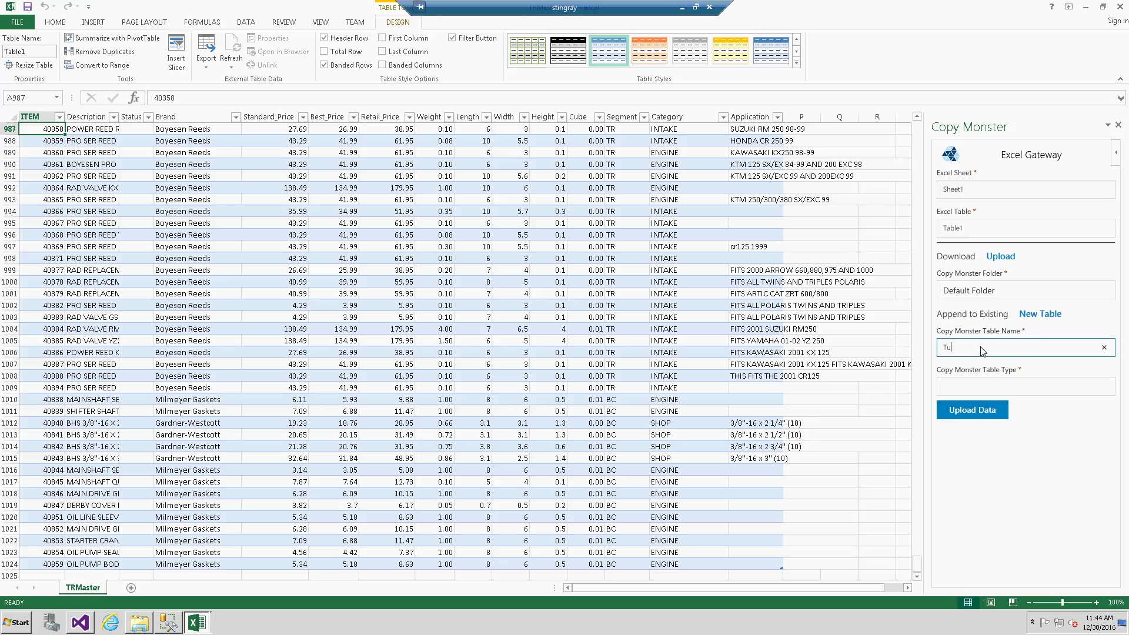
text(cker Rocky Products)
- Set the new table's type to TRMaster and try to upload the worksheet data
click(999, 388)
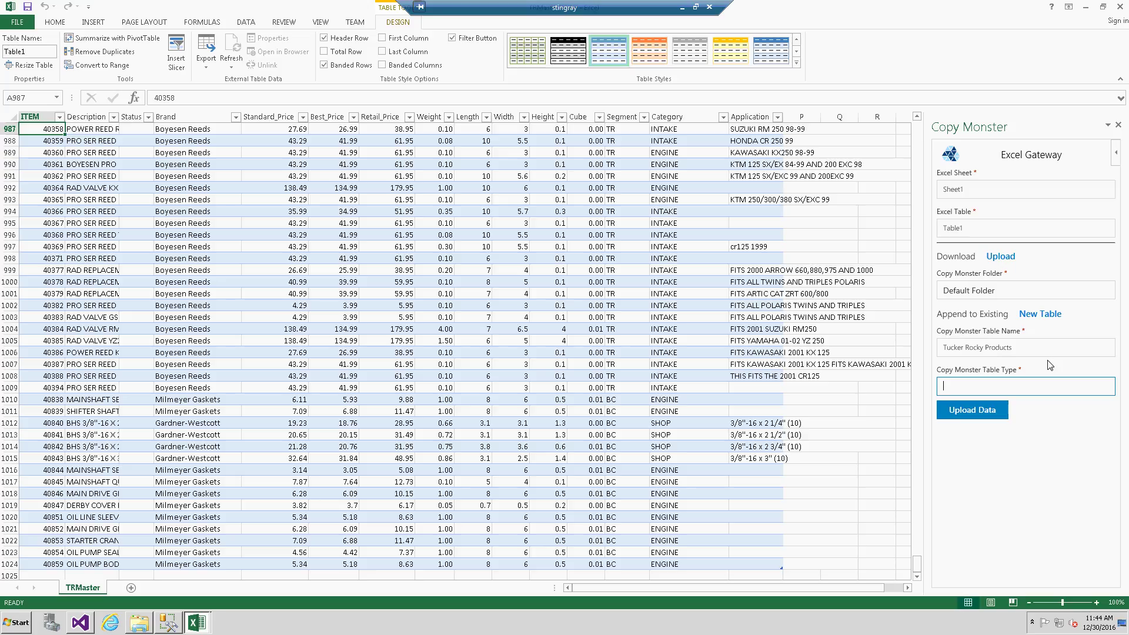
text(TR)
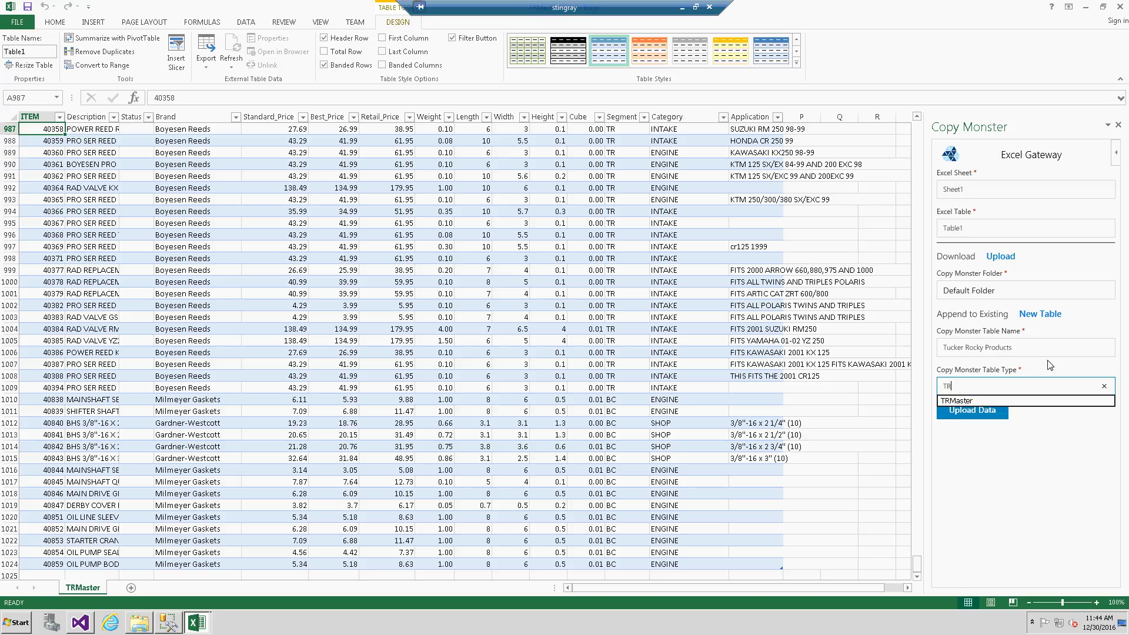
click(1003, 399)
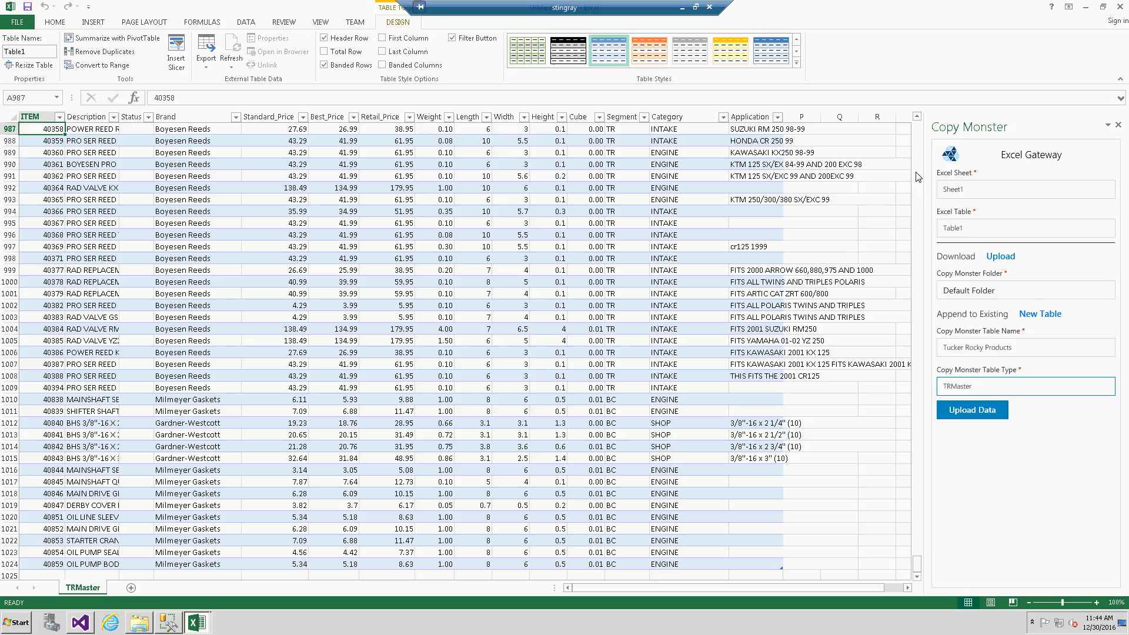
click(972, 410)
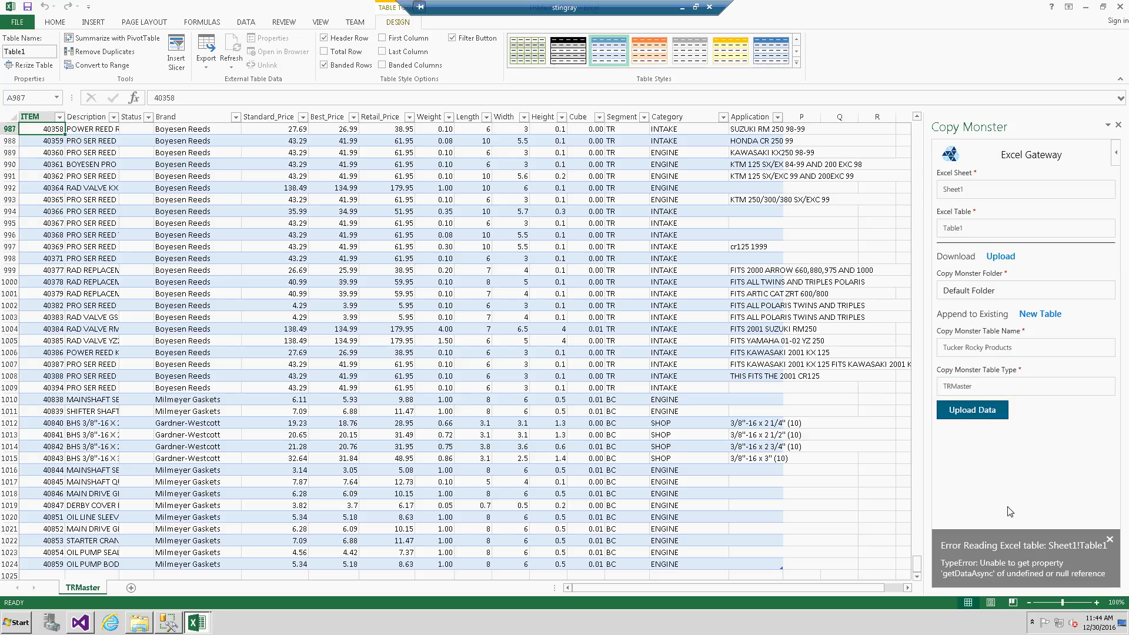
- Correct the add-in's Excel sheet to TRMaster, dismiss the error and upload Table1 to the new Tucker Rocky Products table
click(561, 270)
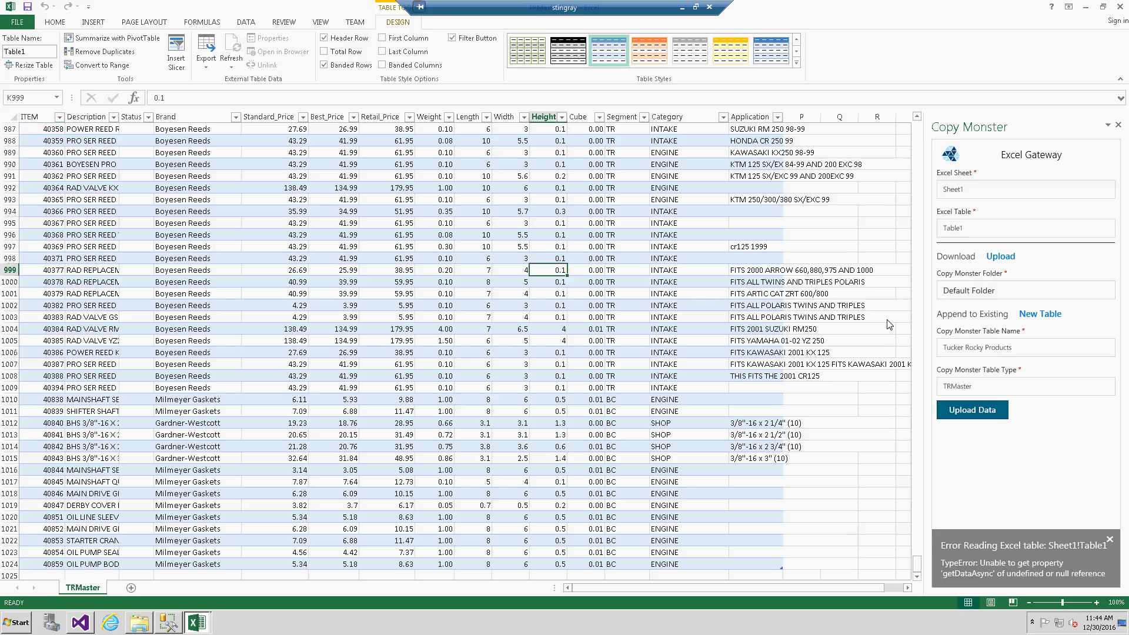
click(990, 390)
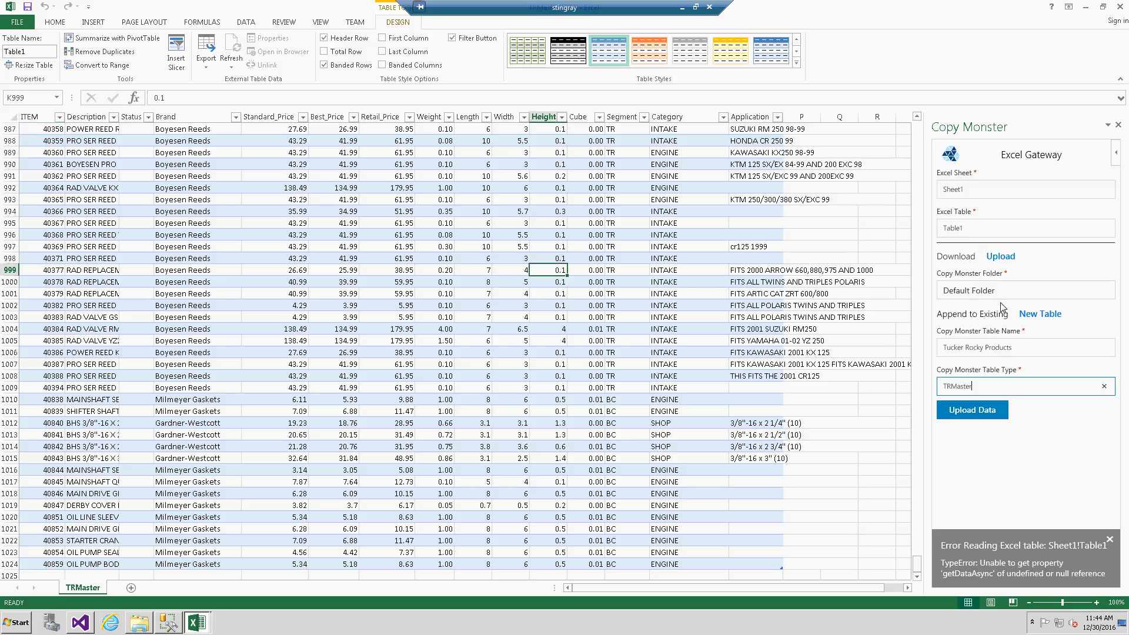
click(980, 227)
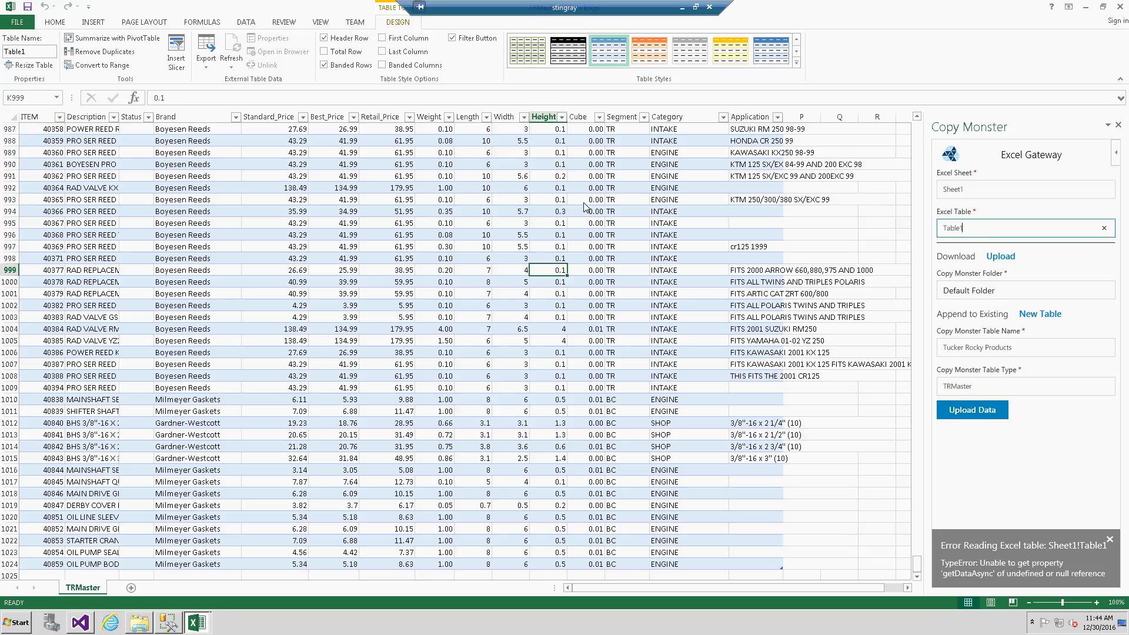
click(981, 190)
drag(982, 190, 921, 194)
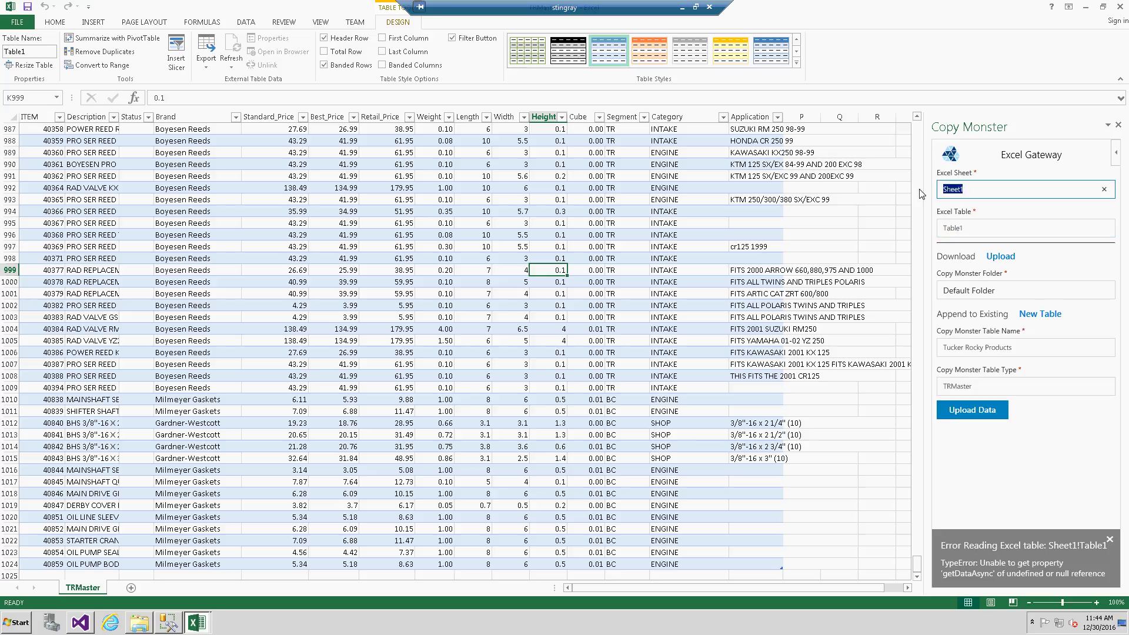
text(TRMaster)
click(1111, 539)
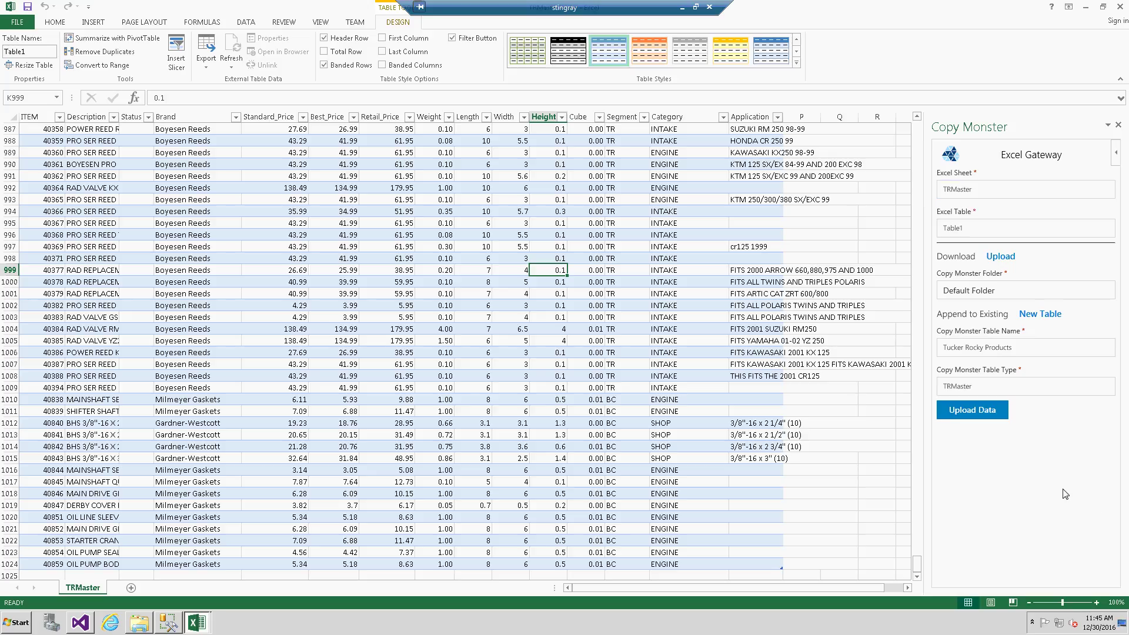
click(979, 411)
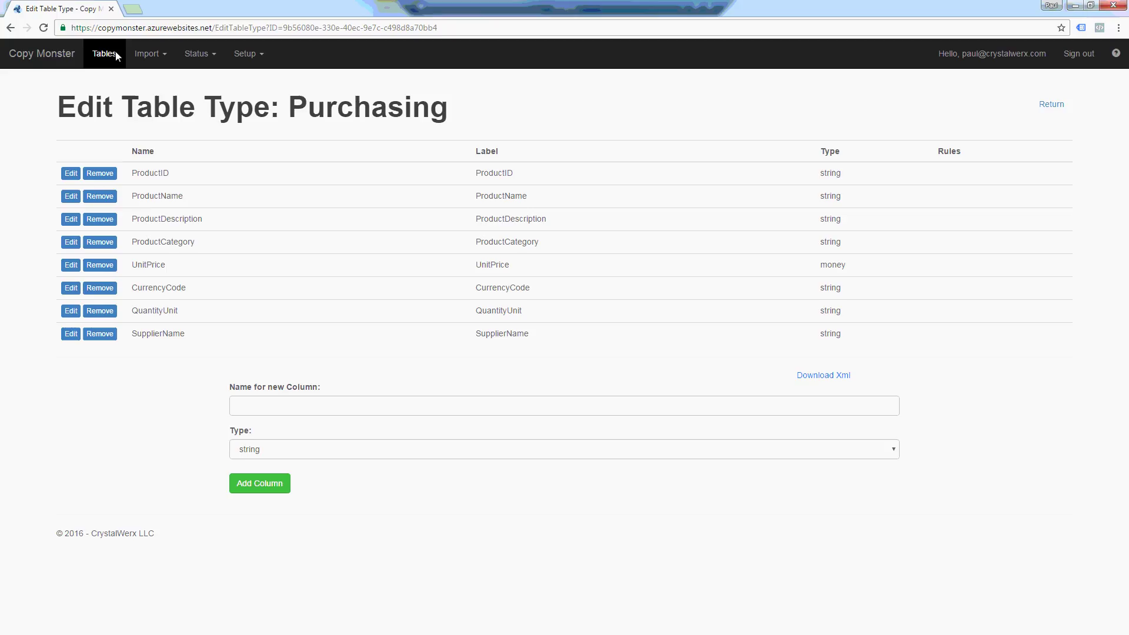
- Open the Tucker Rocky Products table on the Copy Monster website and view page 4 of its rows
click(115, 51)
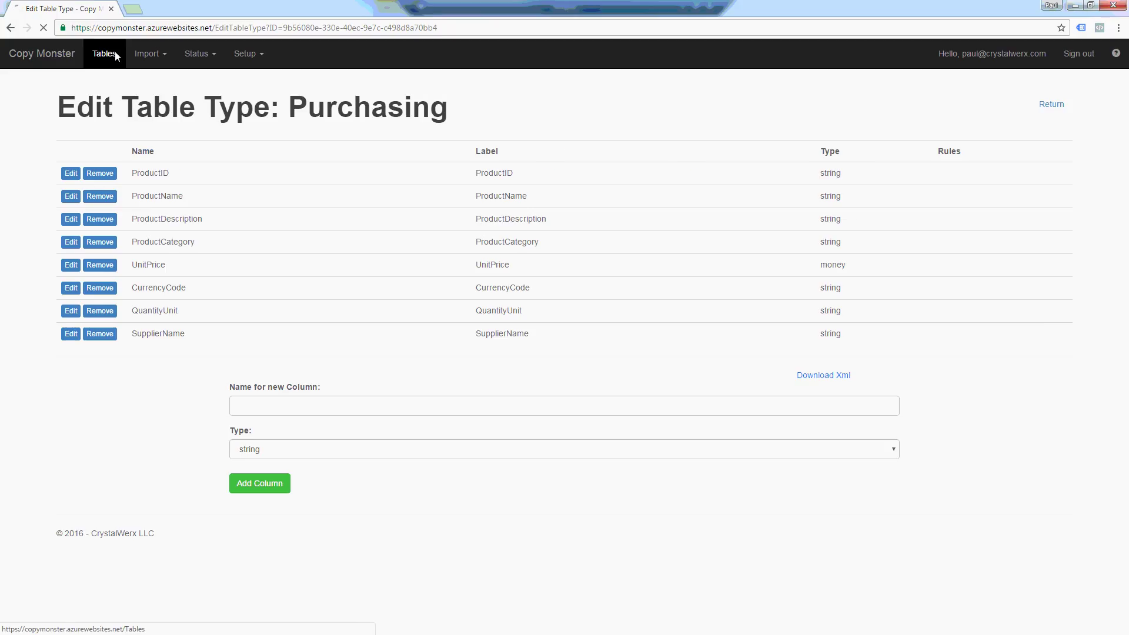
click(73, 197)
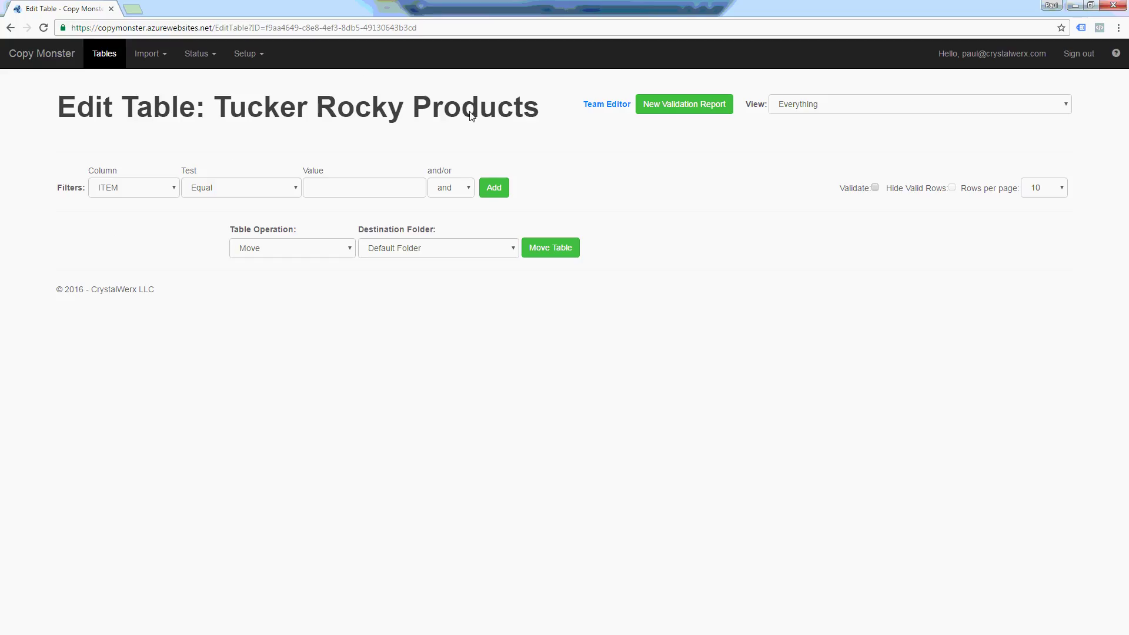
click(54, 59)
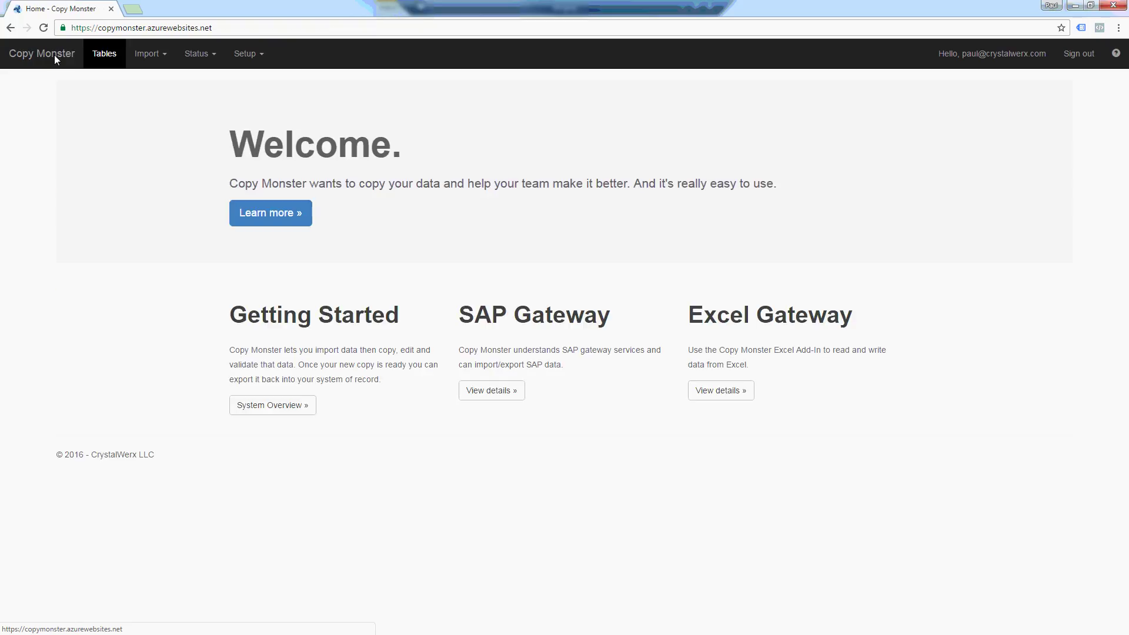
click(109, 57)
click(72, 196)
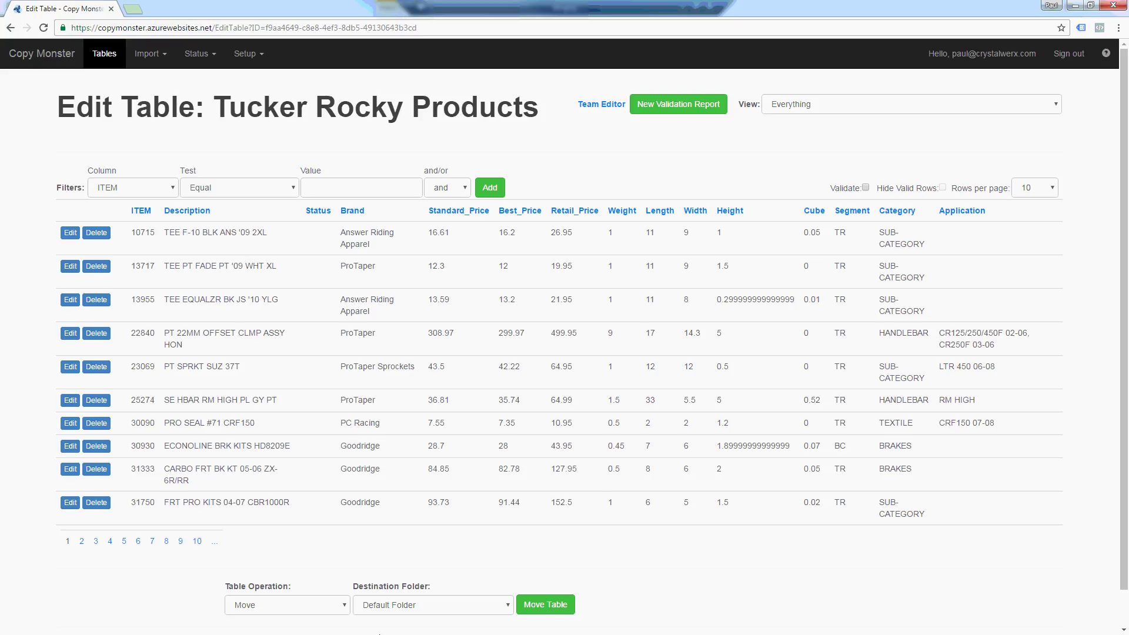
click(110, 541)
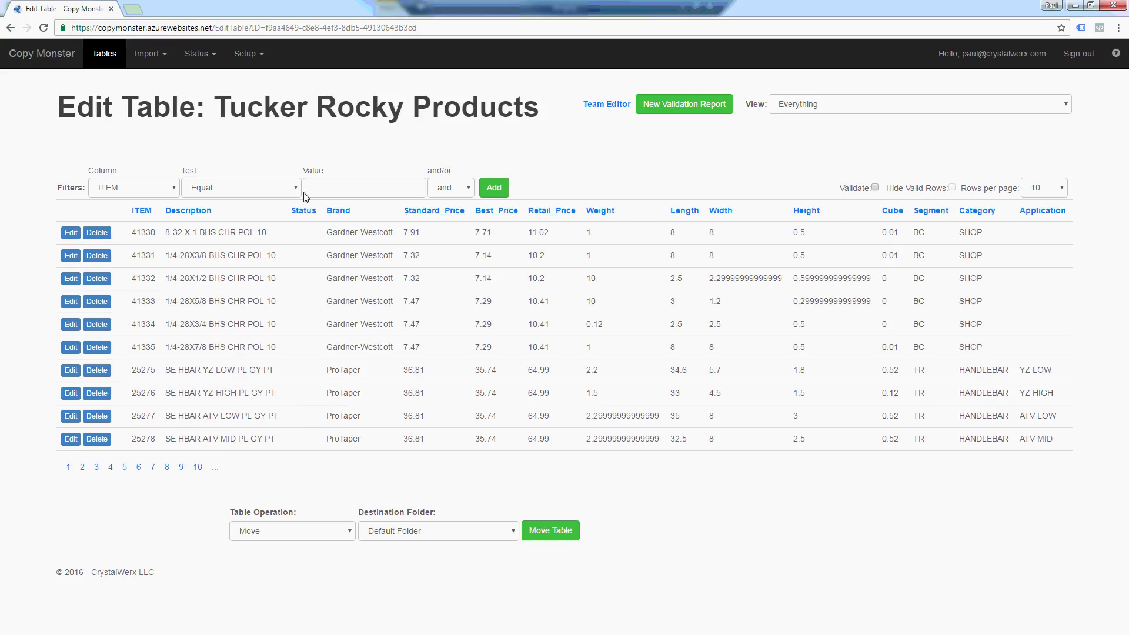
- Filter the Tucker Rocky Products rows by Category equal to shop, review the matching rows and return to the Excel workbook
click(206, 193)
click(158, 189)
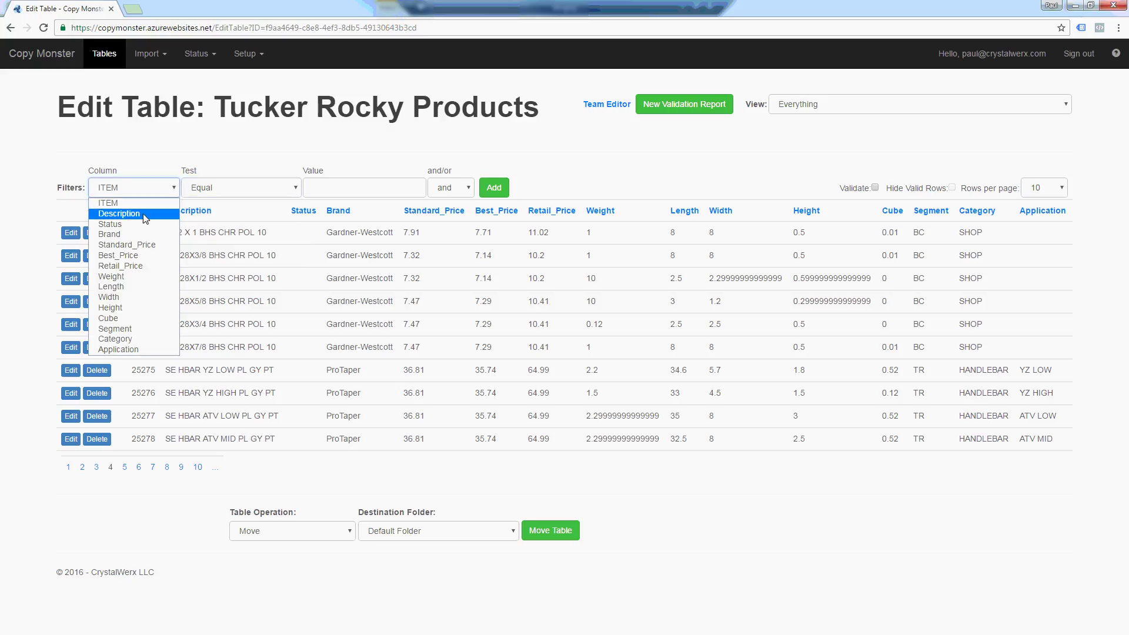
click(150, 332)
click(166, 191)
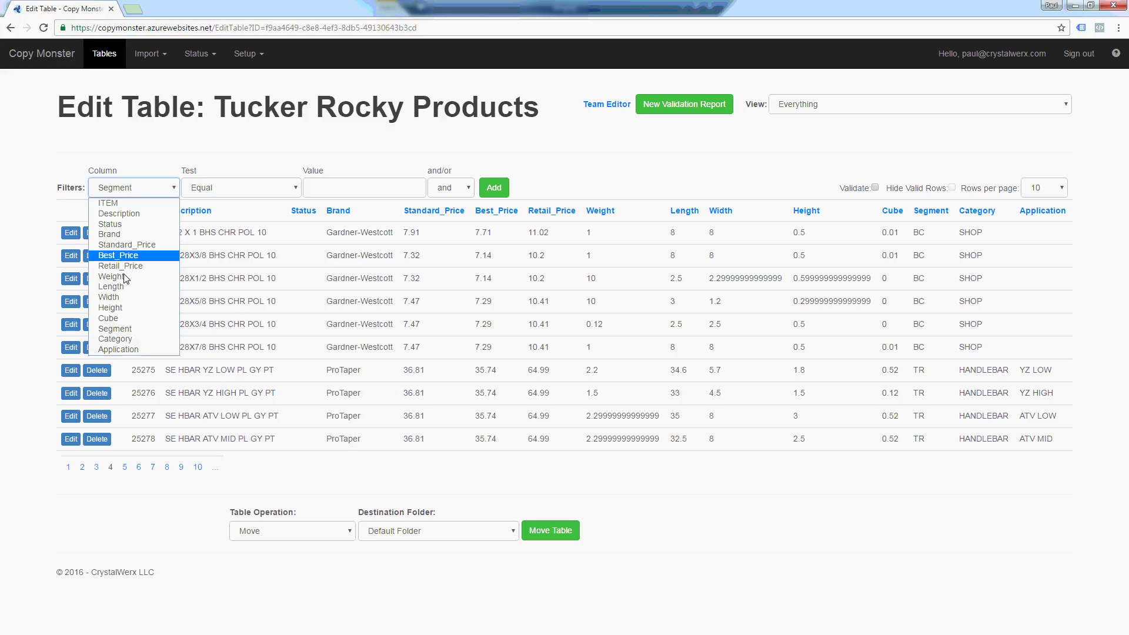
click(131, 343)
click(340, 190)
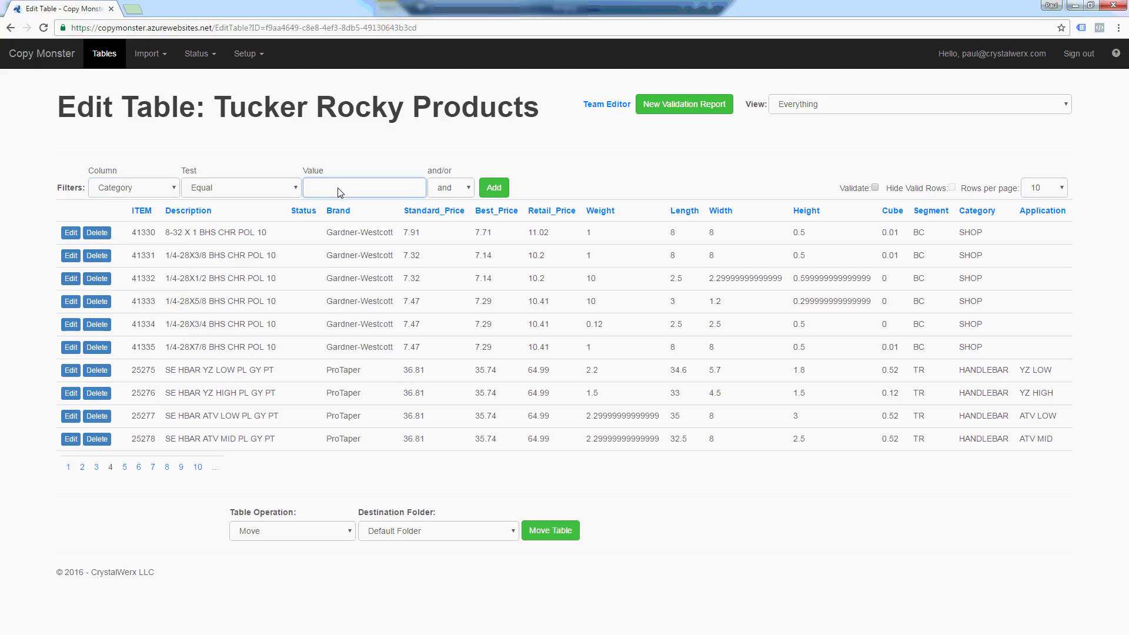
text(shop)
click(494, 188)
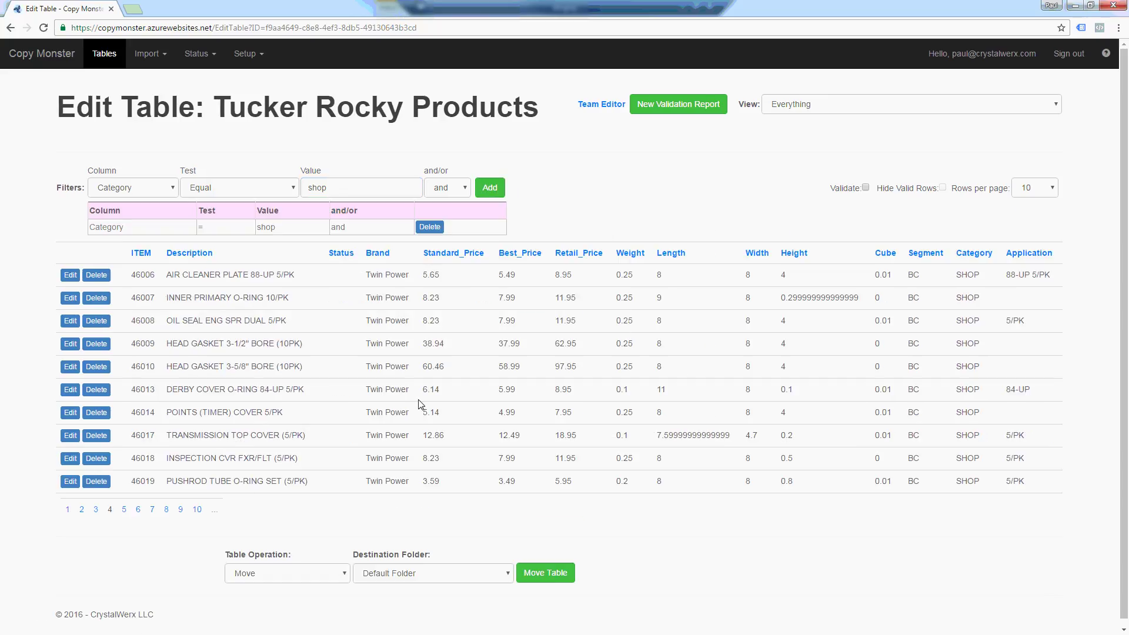
scroll(238, 491, down, 1)
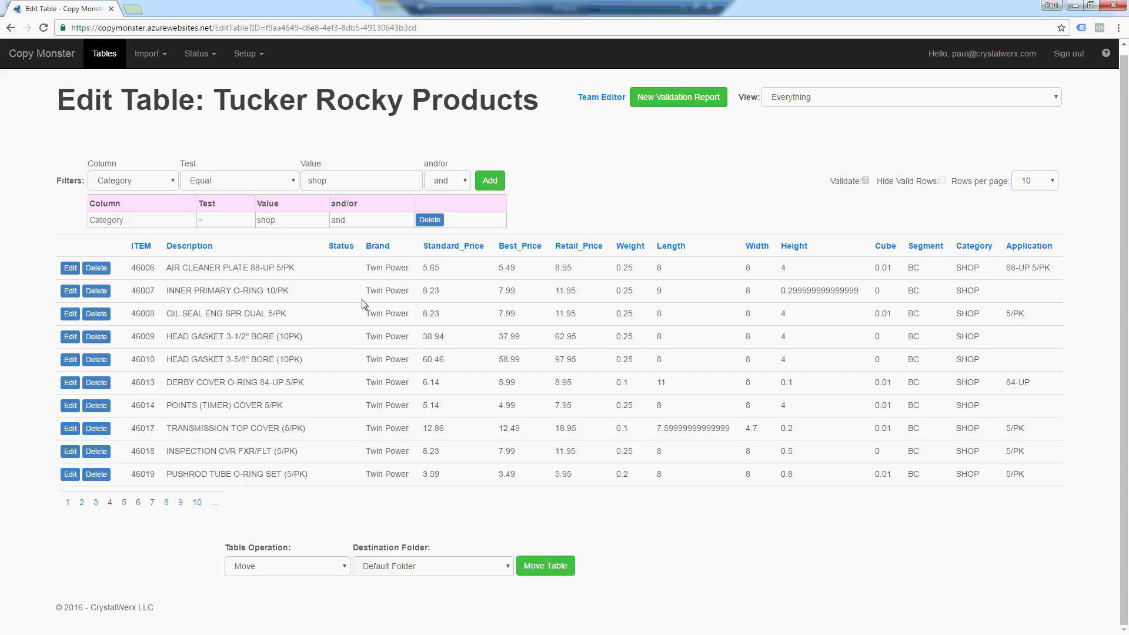
scroll(364, 302, up, 1)
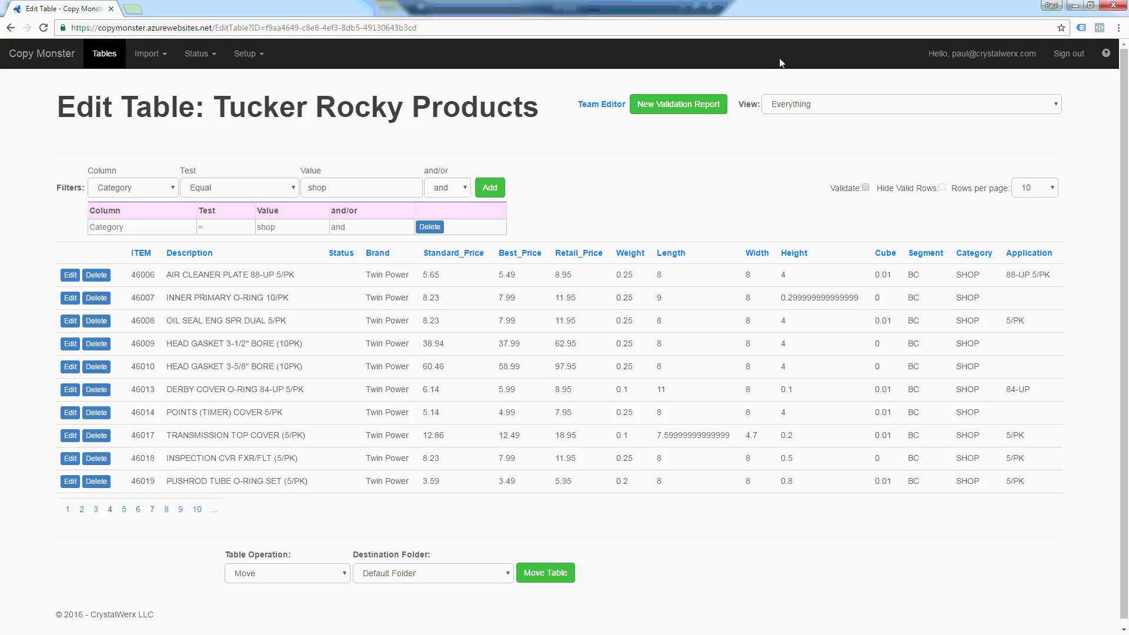
click(1075, 5)
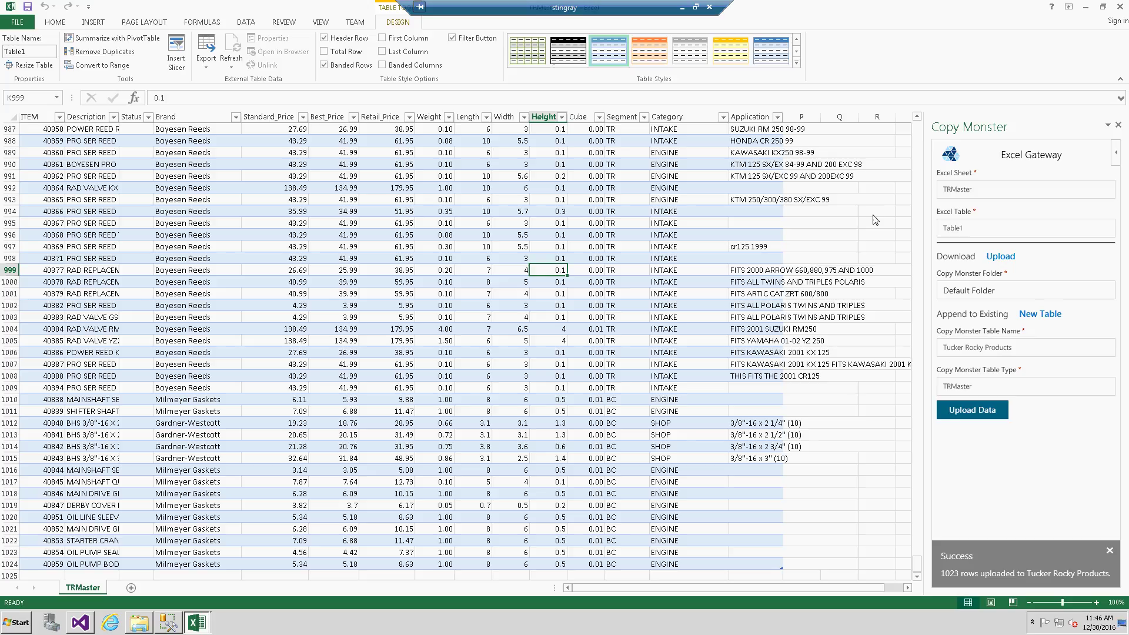